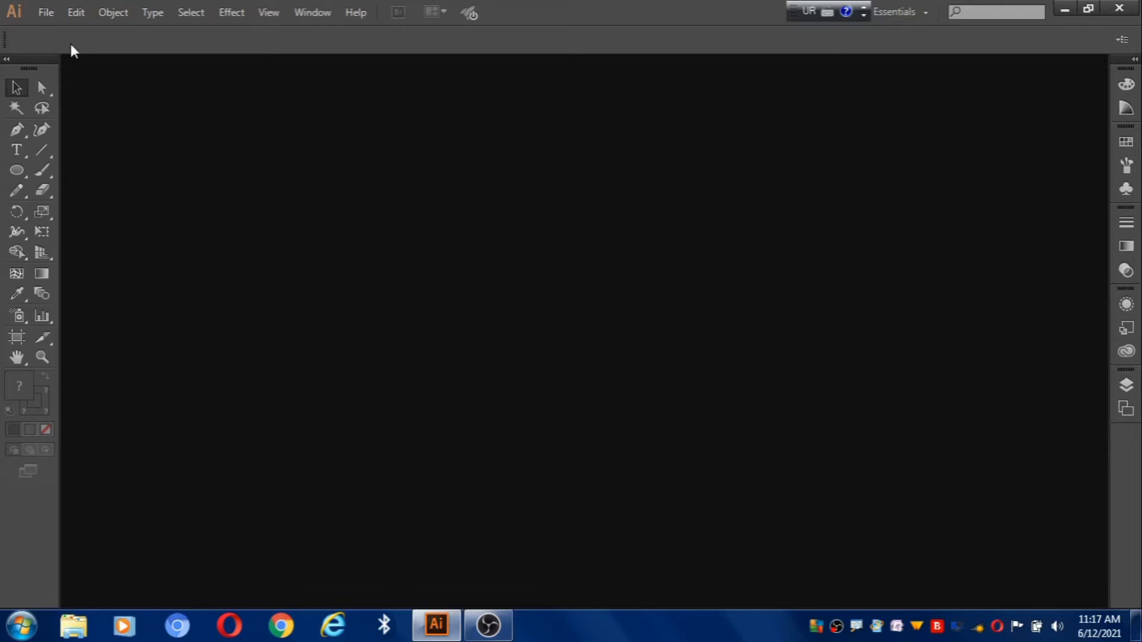
Step: Create a new 1280 × 720 px landscape document in RGB colour mode with one artboard
{"action": "left_click", "coordinate": [45, 11]}
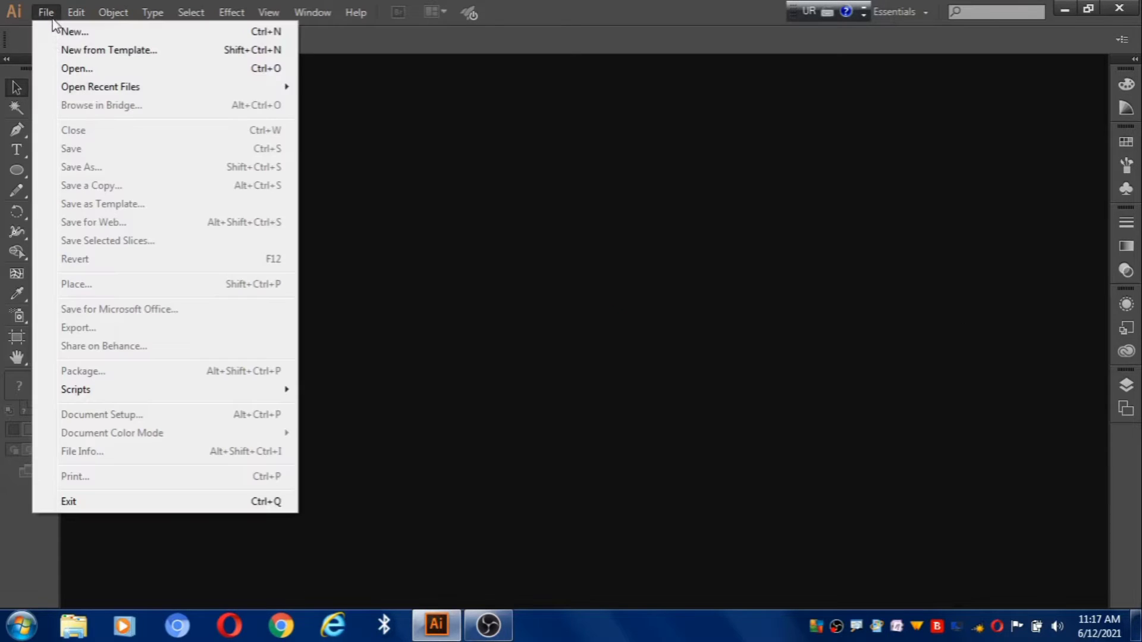
{"action": "left_click", "coordinate": [65, 31]}
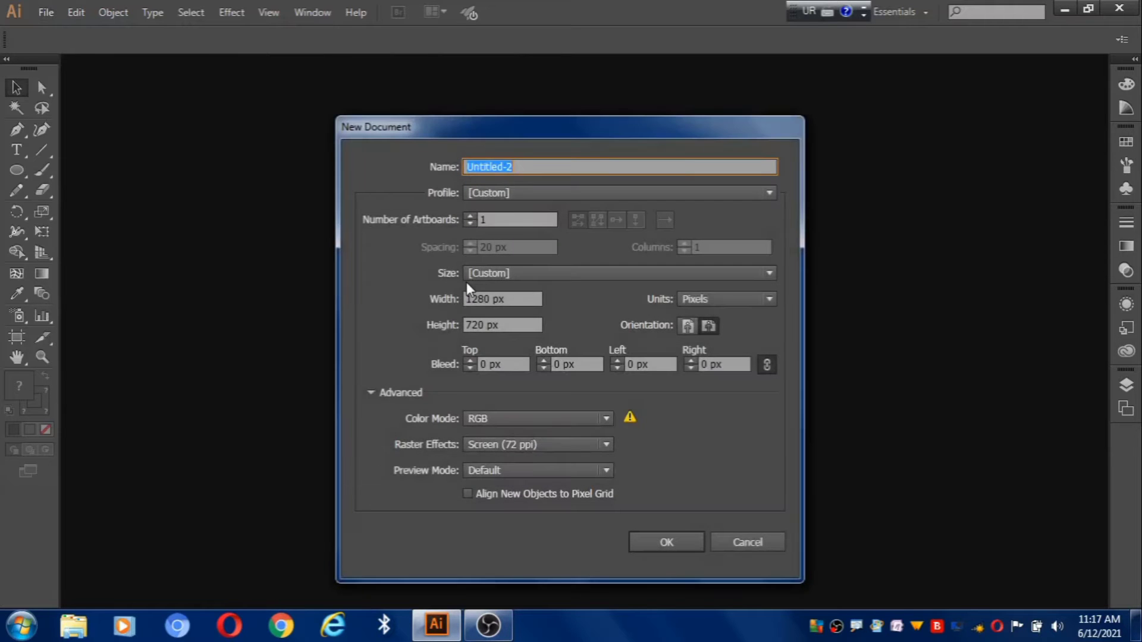
{"action": "left_click", "coordinate": [676, 541]}
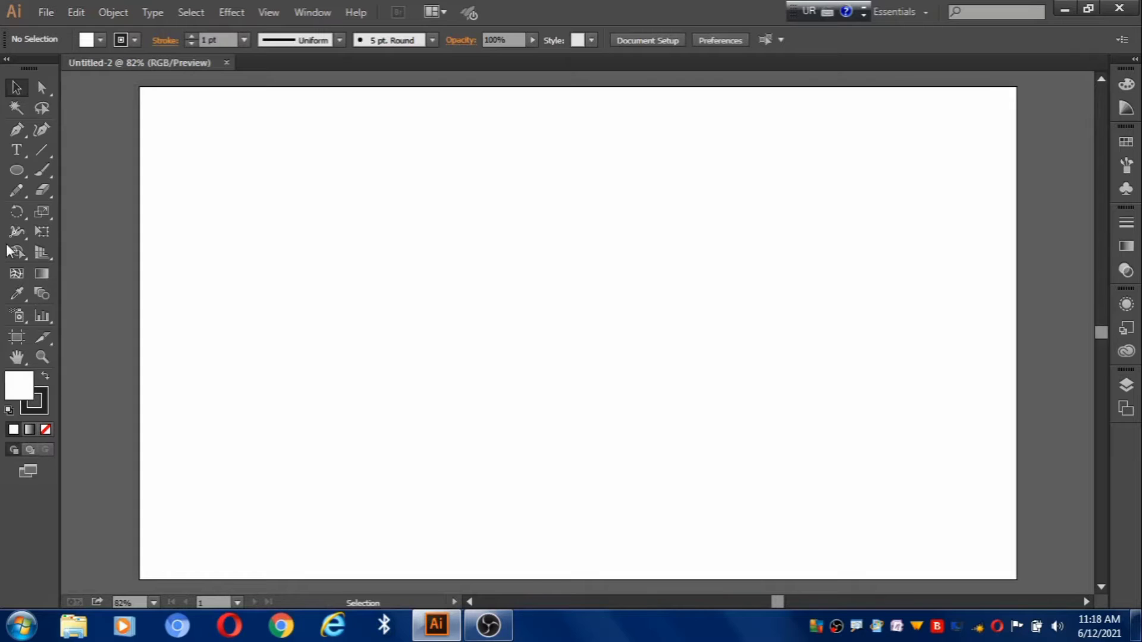
Step: Draw an upright rectangle about 148 × 260 px with a dark fill and no stroke near the middle of the artboard
{"action": "left_click_drag", "start_coordinate": [16, 173], "coordinate": [65, 173]}
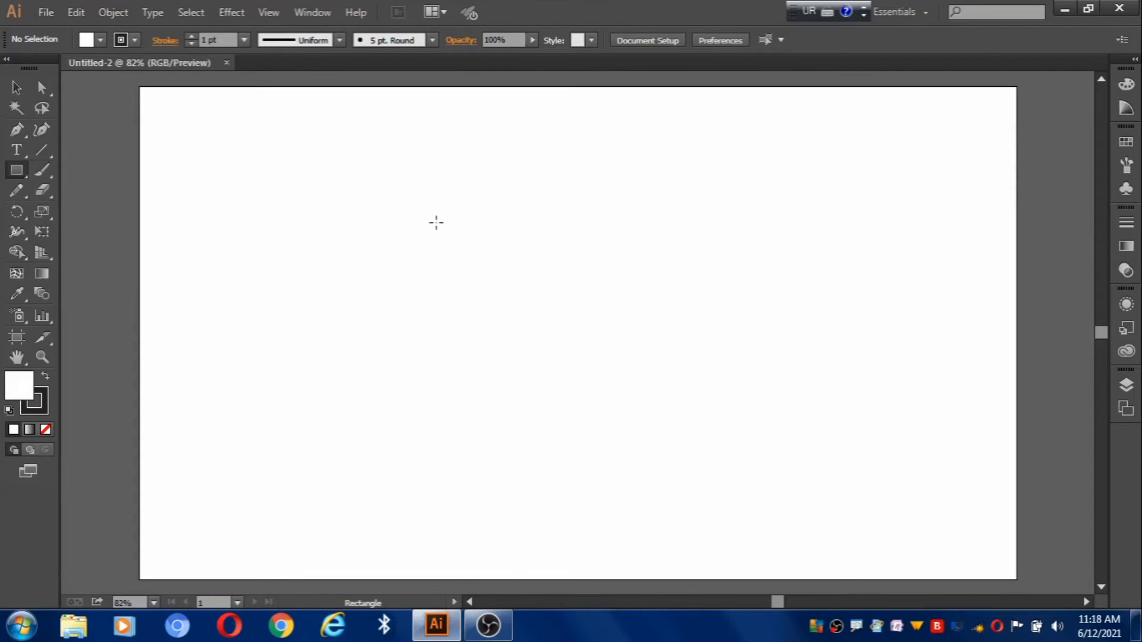
{"action": "left_click", "coordinate": [44, 378]}
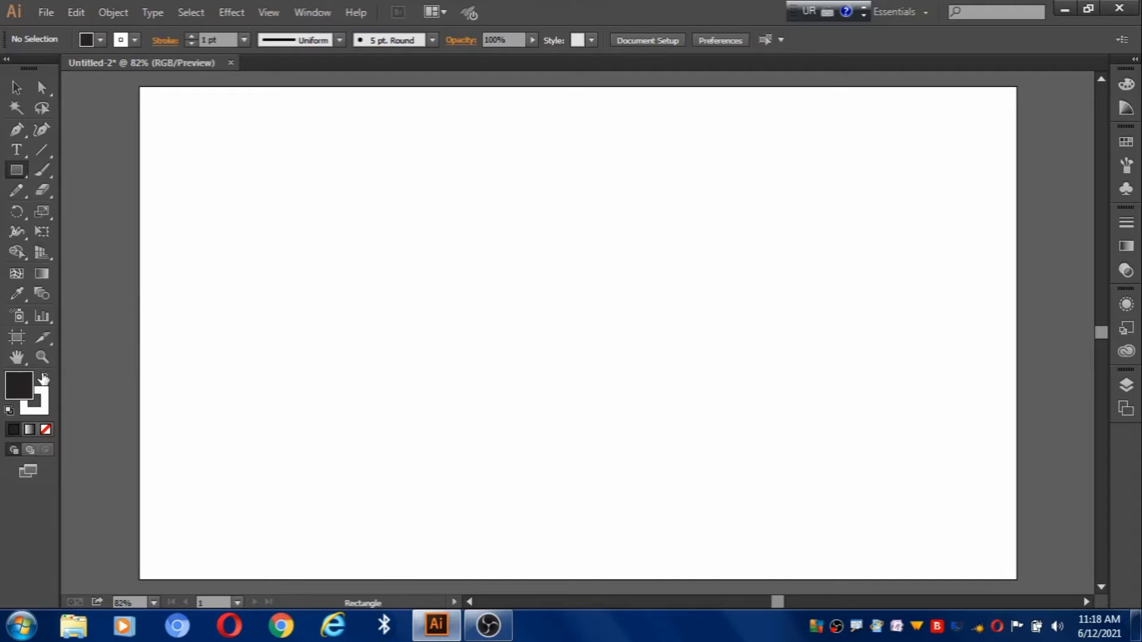
{"action": "left_click", "coordinate": [38, 416]}
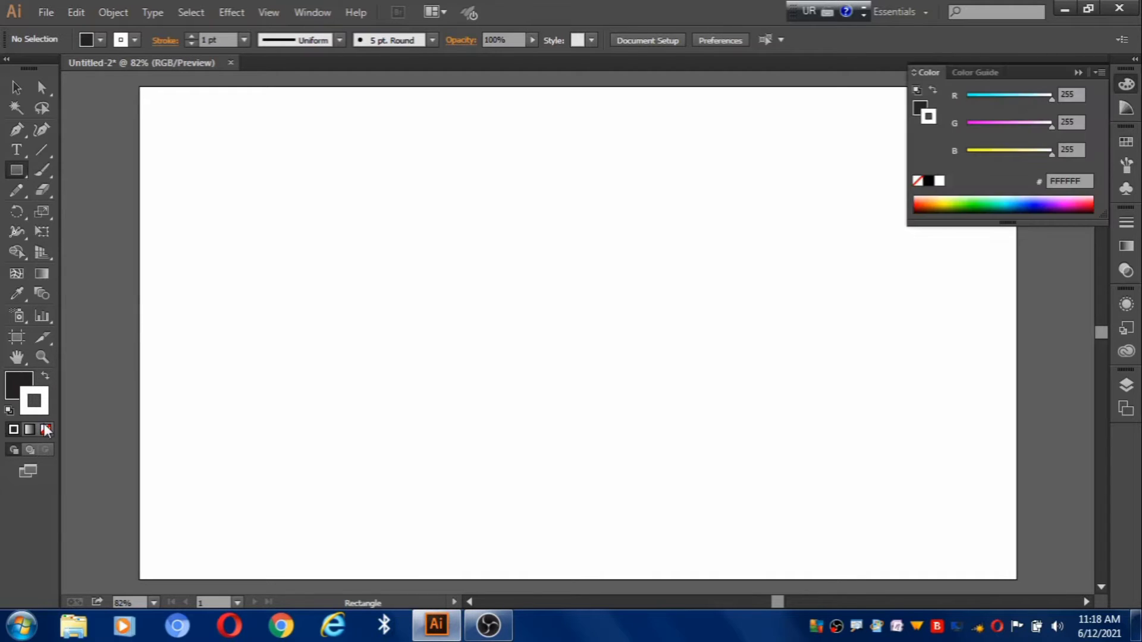
{"action": "left_click", "coordinate": [46, 429]}
{"action": "left_click", "coordinate": [20, 382]}
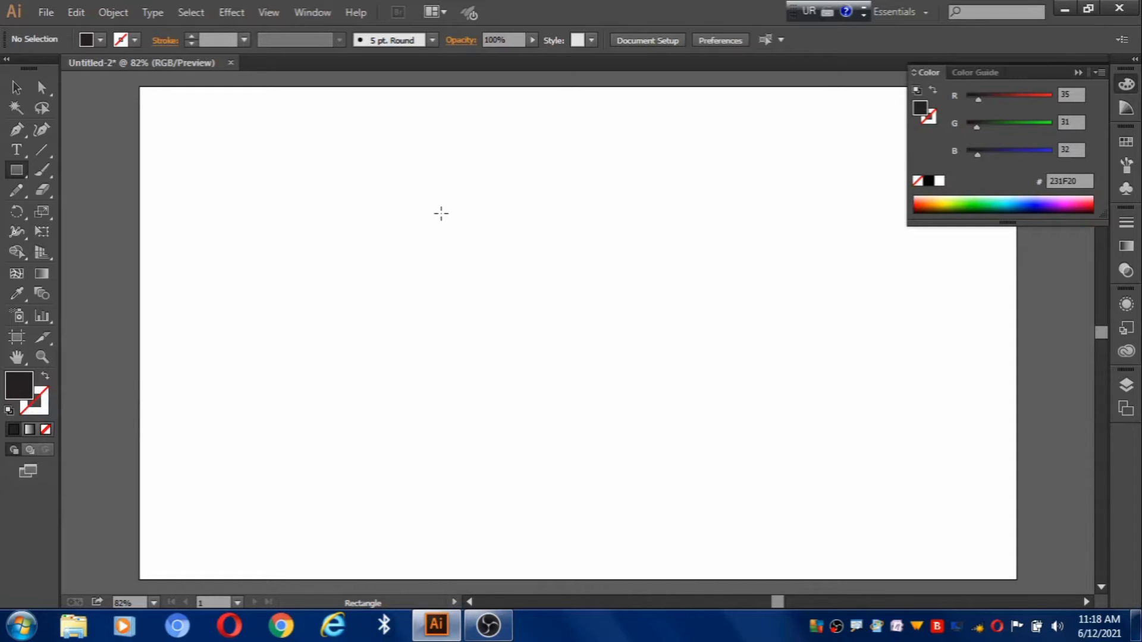
{"action": "left_click_drag", "start_coordinate": [441, 213], "coordinate": [543, 391]}
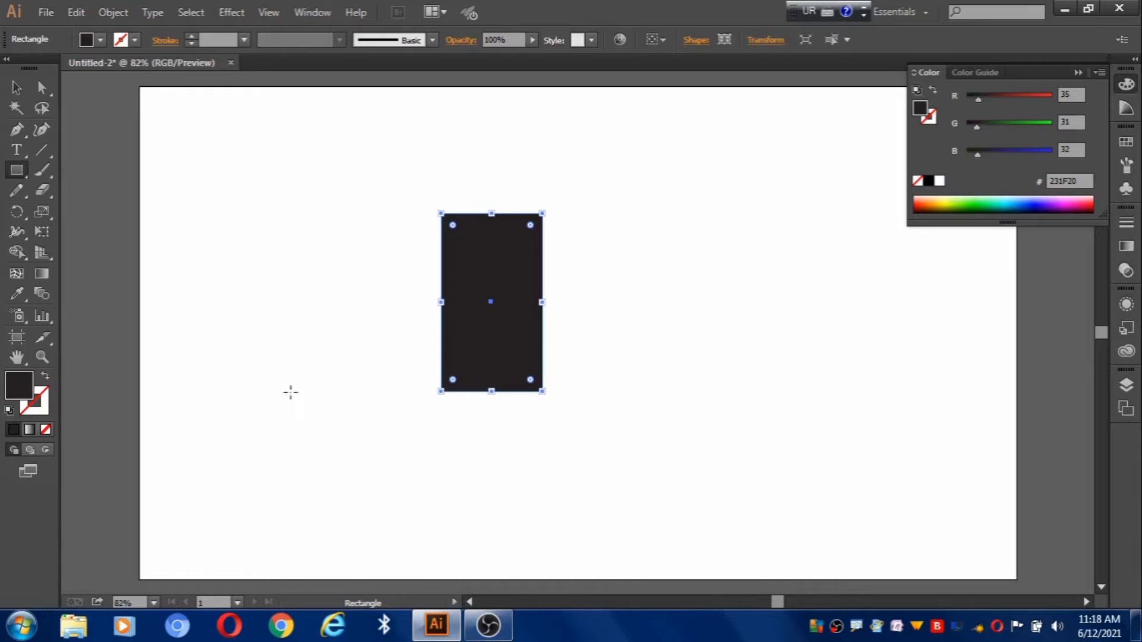
{"action": "left_click", "coordinate": [17, 90]}
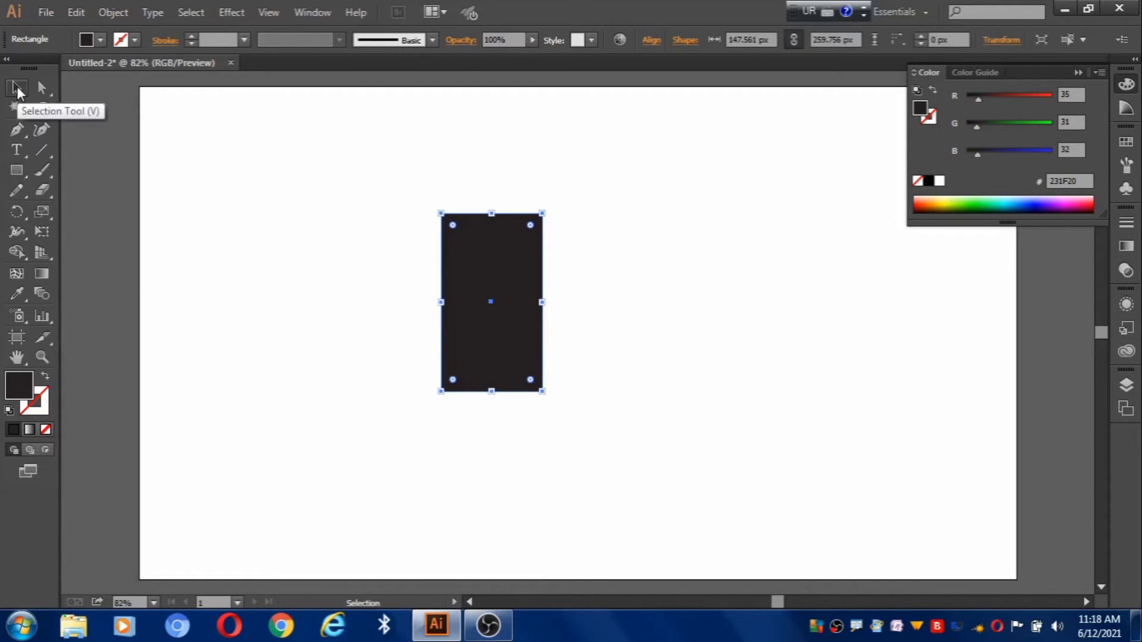
{"action": "left_click", "coordinate": [279, 325]}
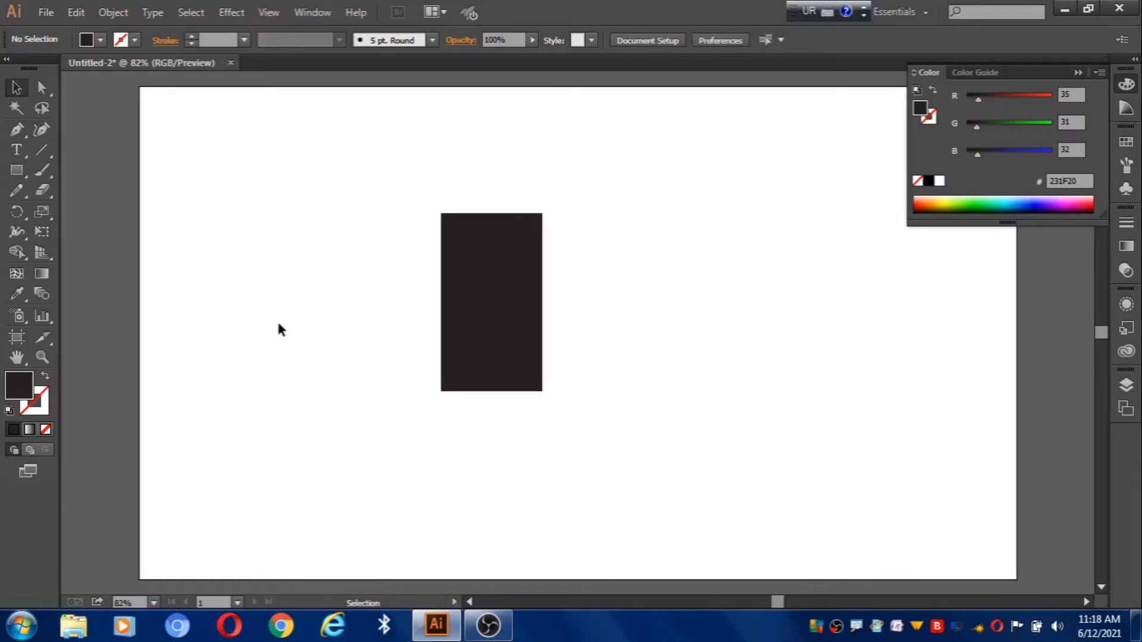
Step: Draw a flat ellipse, narrower than the rectangle, overlapping the middle of its top edge
{"action": "left_click", "coordinate": [18, 170]}
{"action": "left_click", "coordinate": [76, 212]}
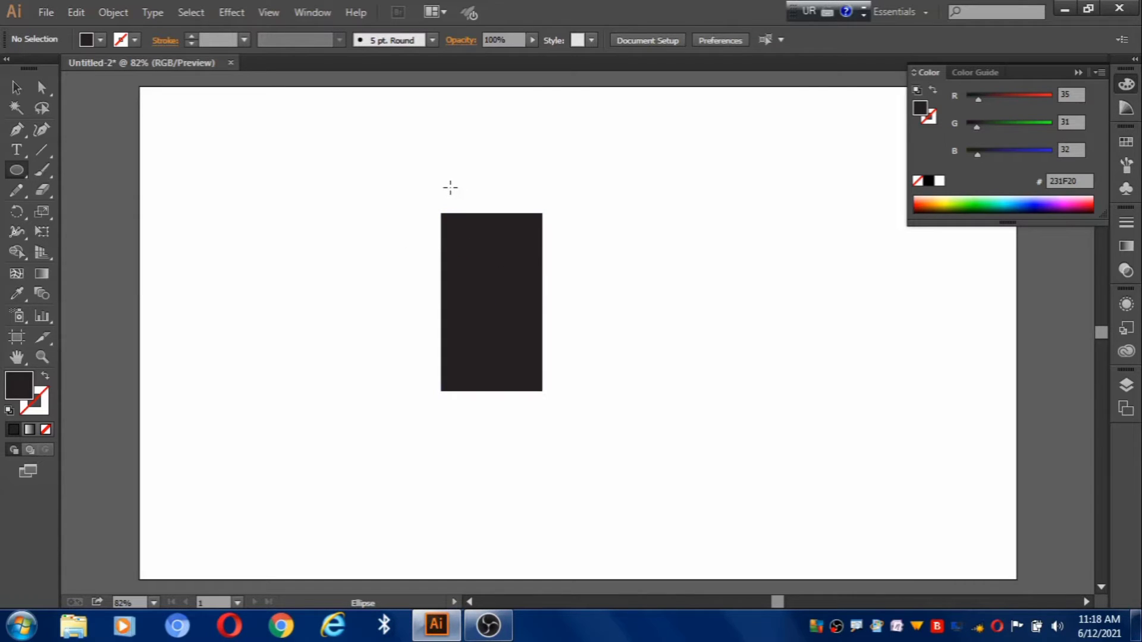
{"action": "left_click_drag", "start_coordinate": [450, 188], "coordinate": [534, 229]}
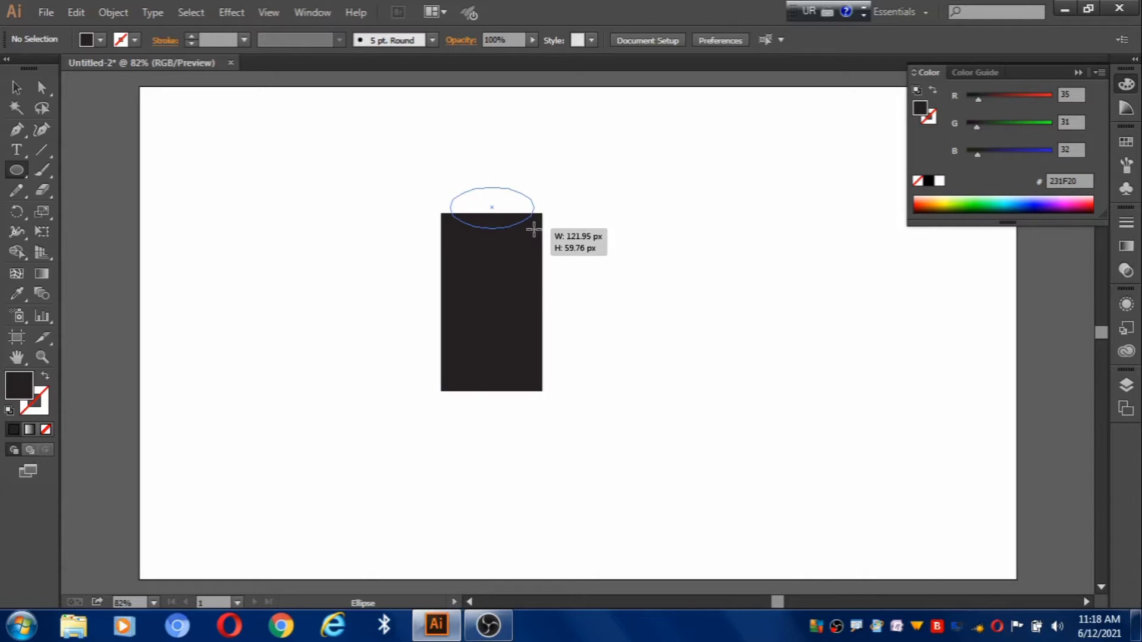
{"action": "left_click_drag", "start_coordinate": [534, 229], "coordinate": [518, 224]}
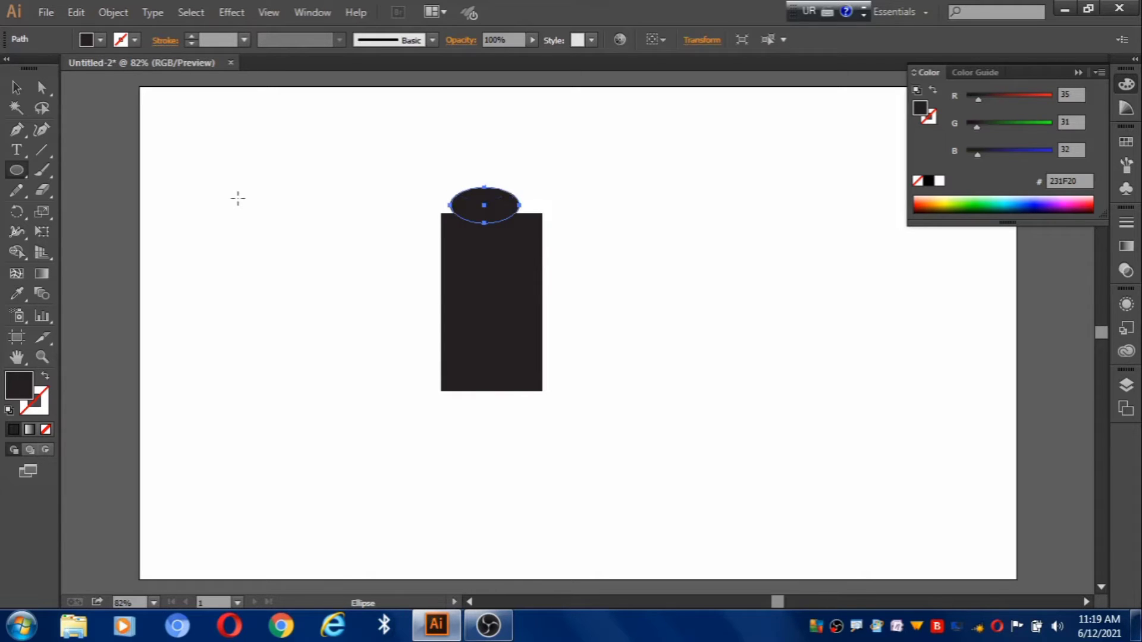
Step: Align the ellipse and the rectangle to each other by their horizontal centres
{"action": "left_click", "coordinate": [17, 89]}
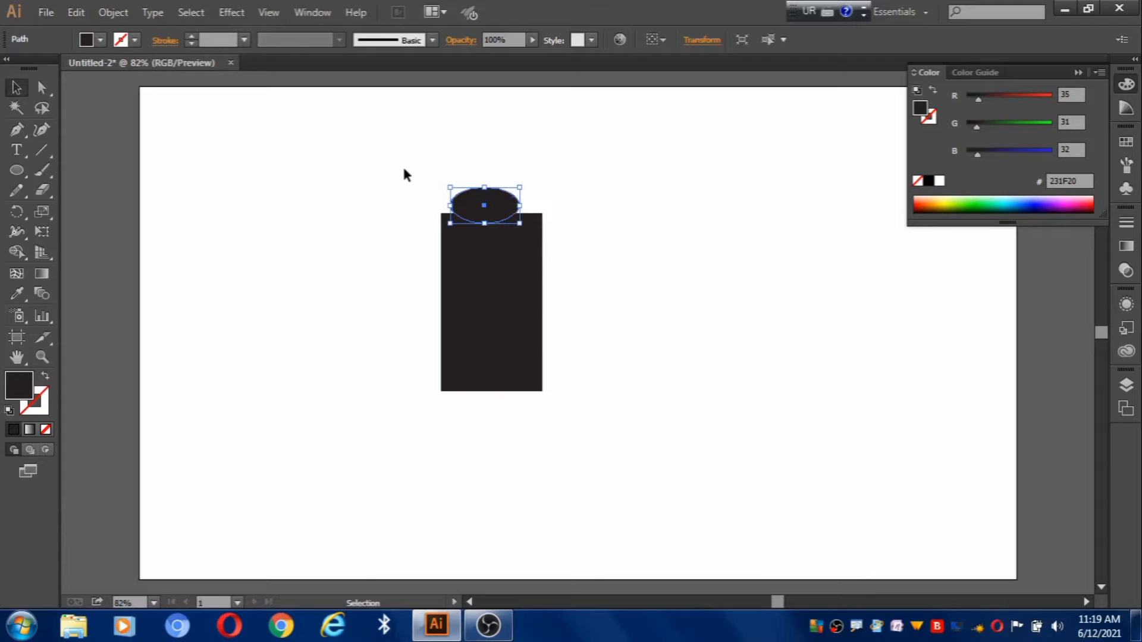
{"action": "left_click_drag", "start_coordinate": [403, 174], "coordinate": [613, 288]}
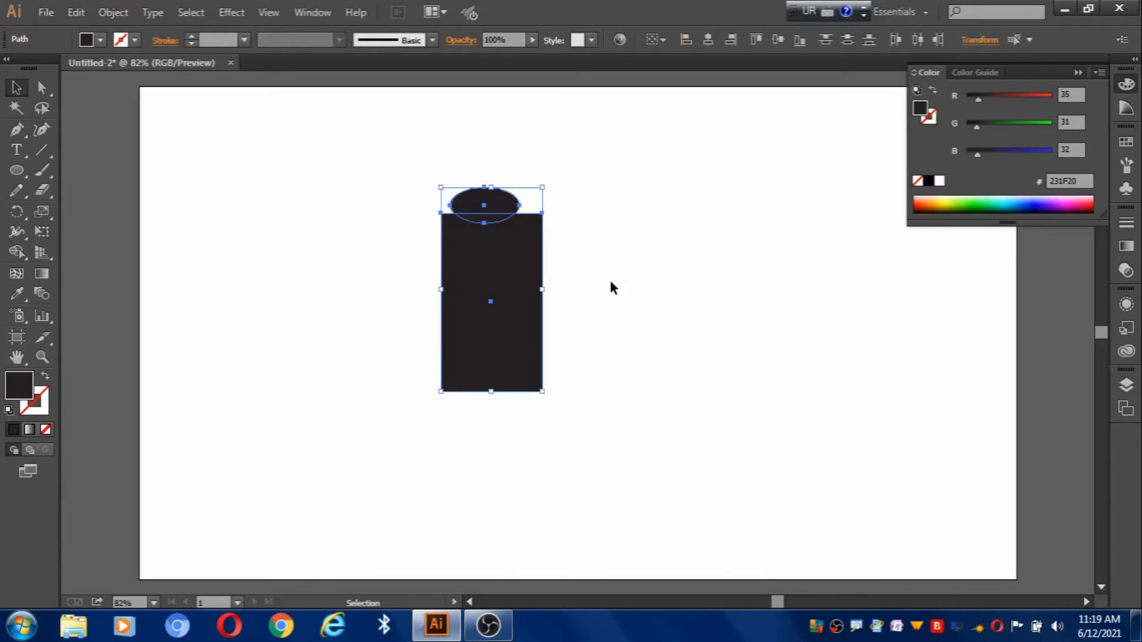
{"action": "left_click", "coordinate": [708, 41]}
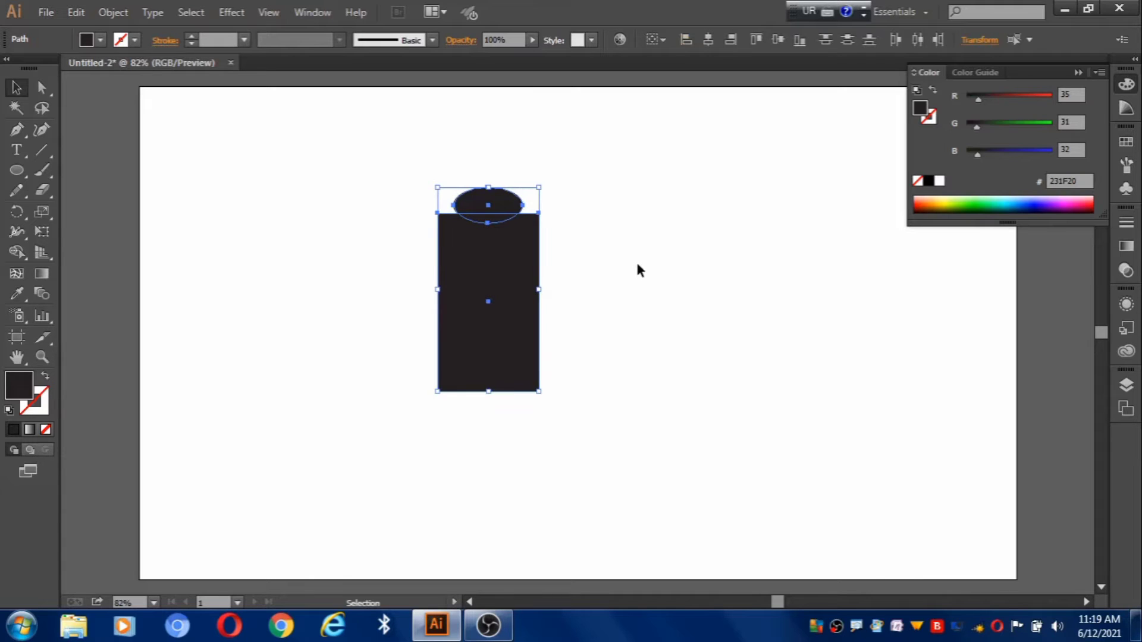
Step: Cut the ellipse out of the rectangle with the Shape Builder tool to form a curved neckline
{"action": "left_click", "coordinate": [16, 253]}
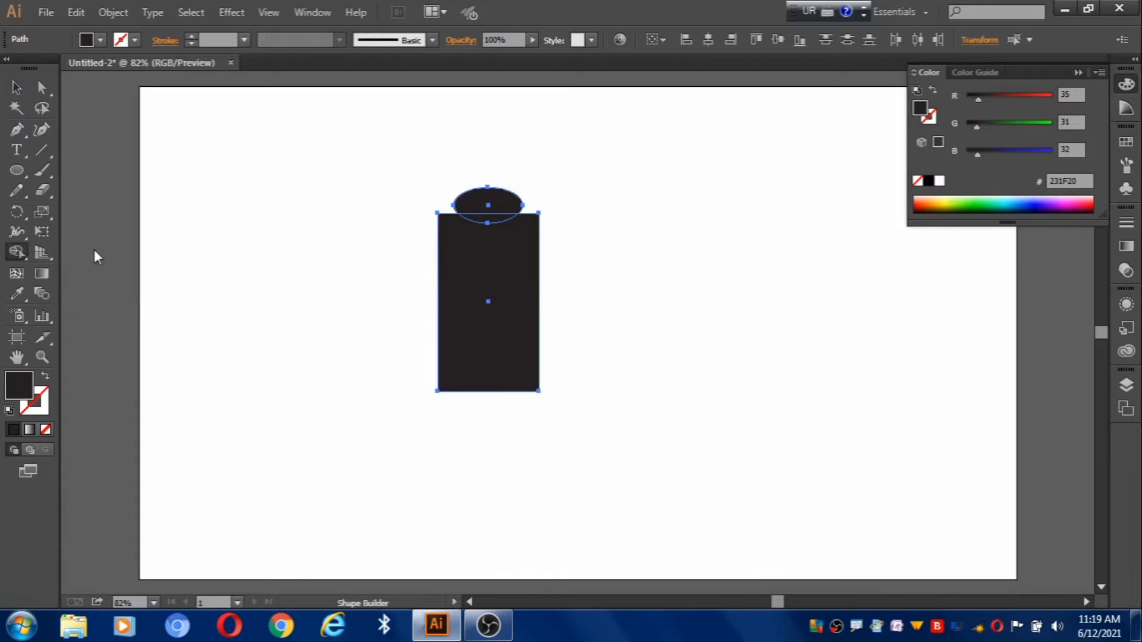
{"action": "left_click", "coordinate": [497, 223], "text": "alt"}
{"action": "key", "text": "v"}
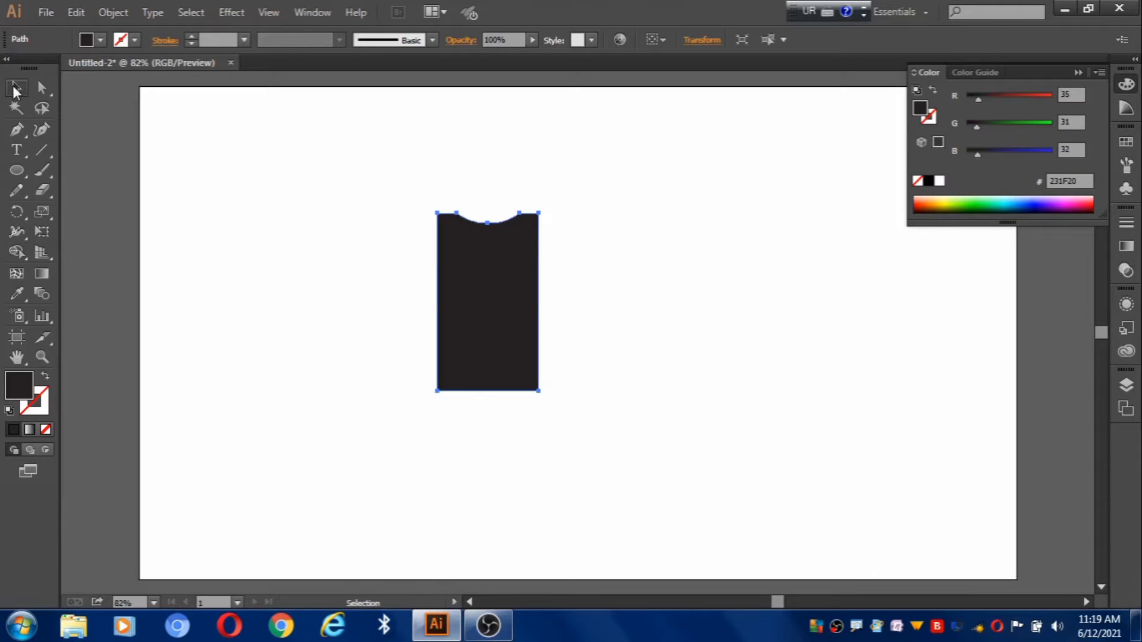
{"action": "left_click", "coordinate": [248, 229]}
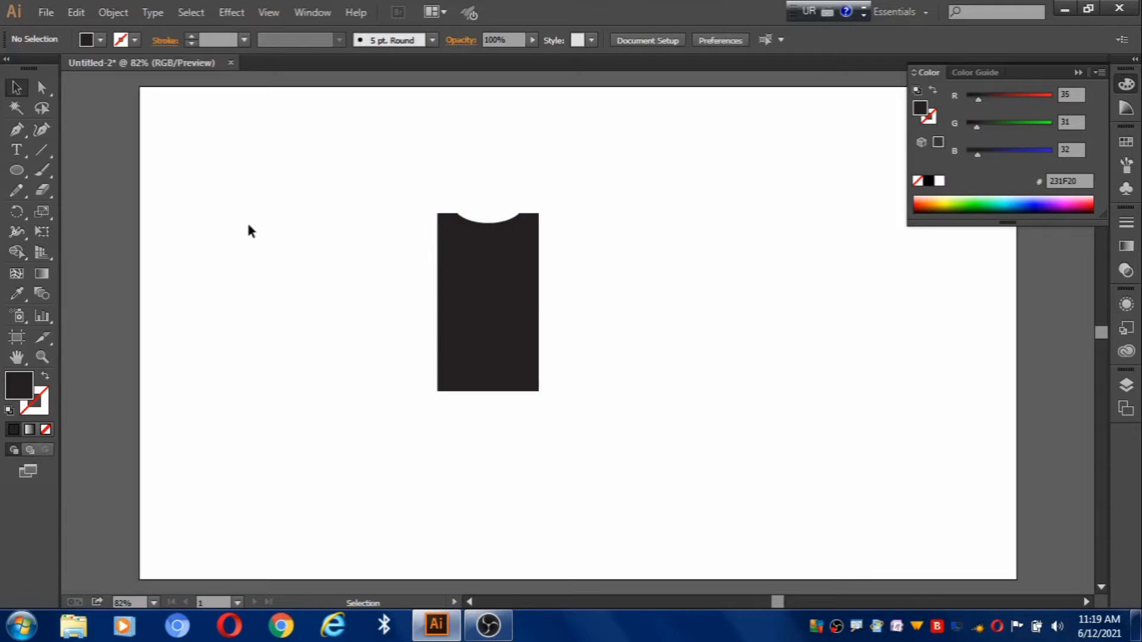
Step: Scale the rectangle's two bottom anchor points apart horizontally so the shape flares evenly towards its lower edge
{"action": "left_click", "coordinate": [43, 91]}
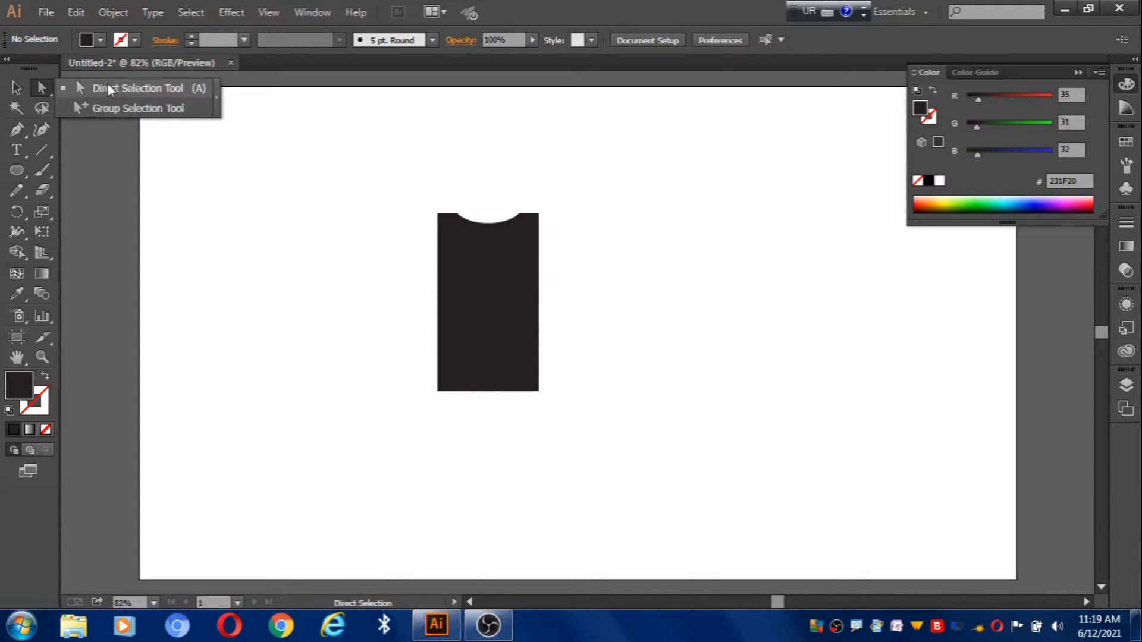
{"action": "left_click", "coordinate": [107, 86]}
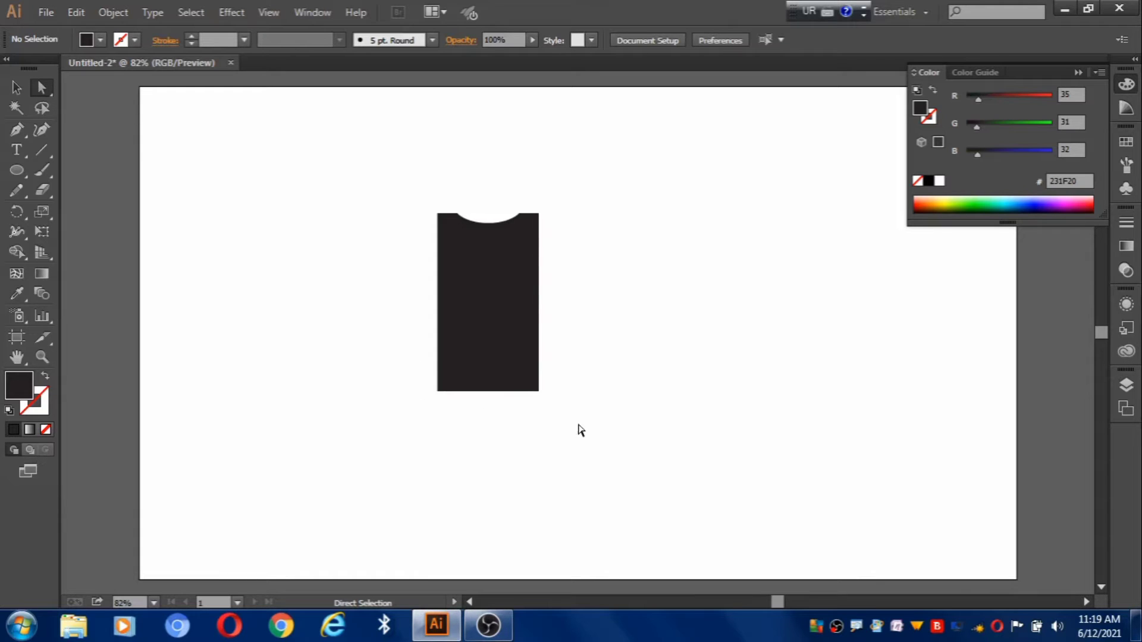
{"action": "left_click_drag", "start_coordinate": [417, 367], "coordinate": [448, 407]}
{"action": "left_click_drag", "start_coordinate": [447, 409], "coordinate": [448, 410]}
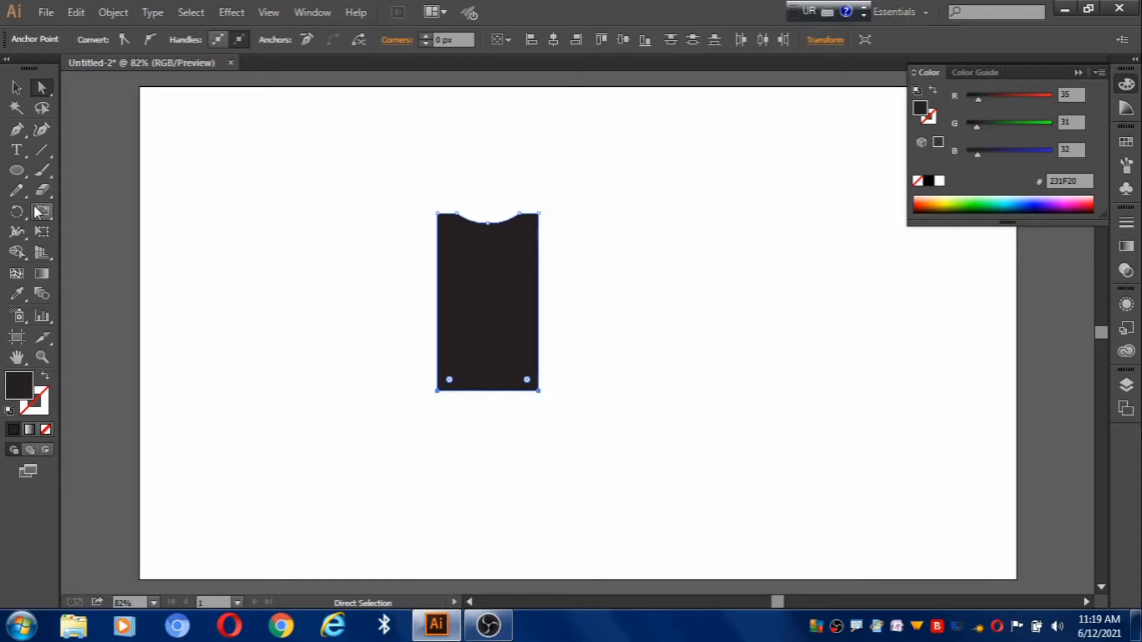
{"action": "left_click", "coordinate": [36, 213]}
{"action": "left_click_drag", "start_coordinate": [538, 390], "coordinate": [552, 396]}
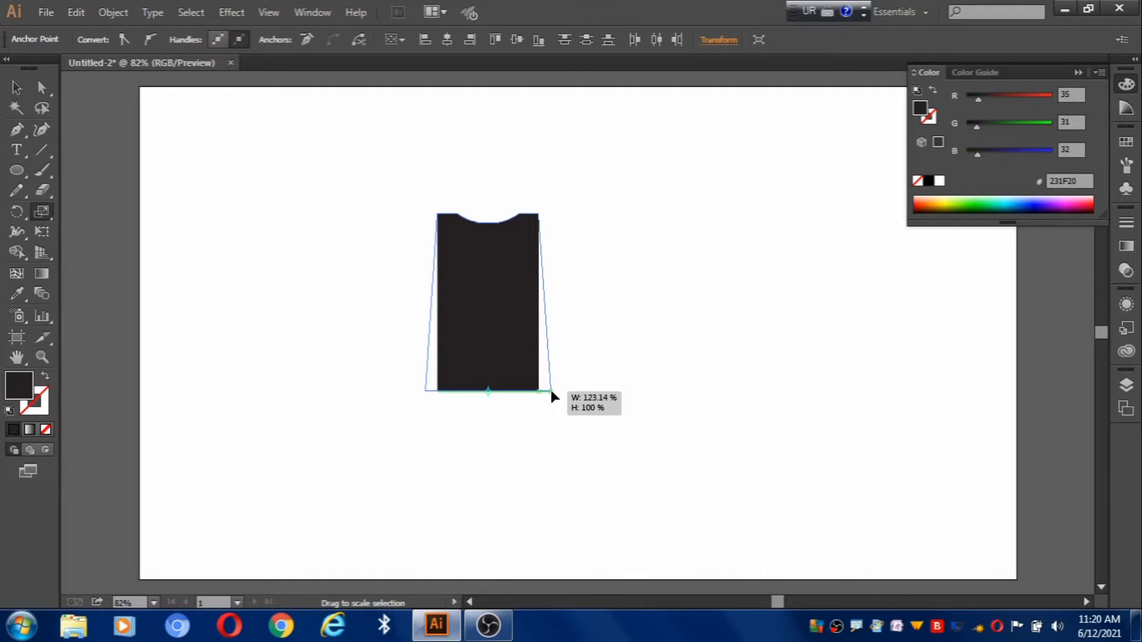
{"action": "left_click_drag", "start_coordinate": [551, 393], "coordinate": [565, 390]}
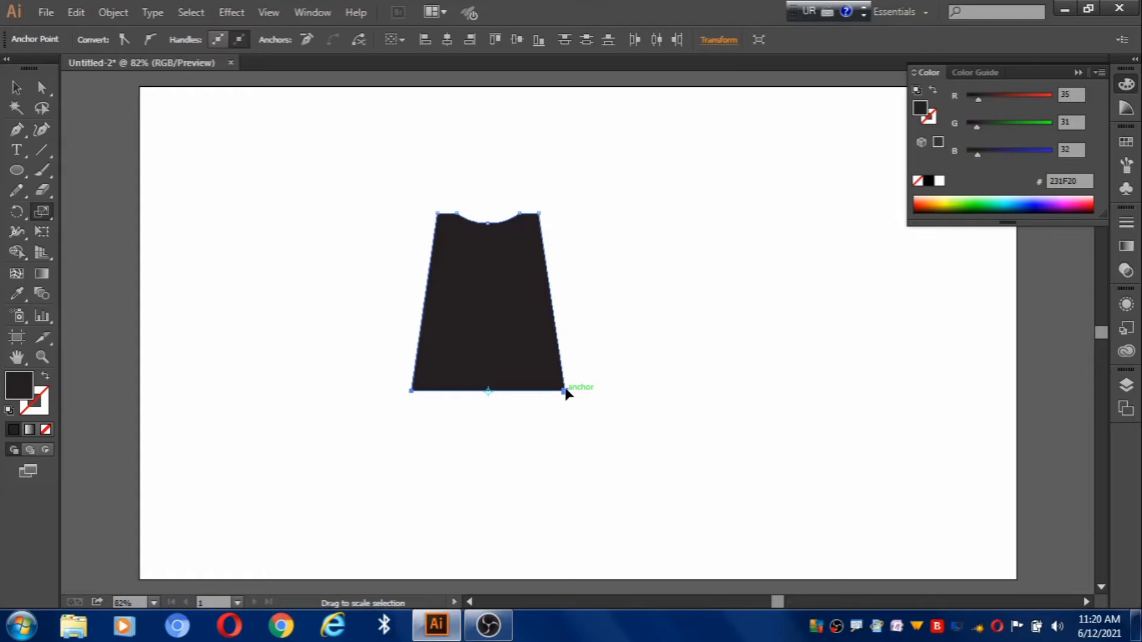
Step: Add an anchor point halfway down each slanted side of the dress shape
{"action": "left_click", "coordinate": [20, 131]}
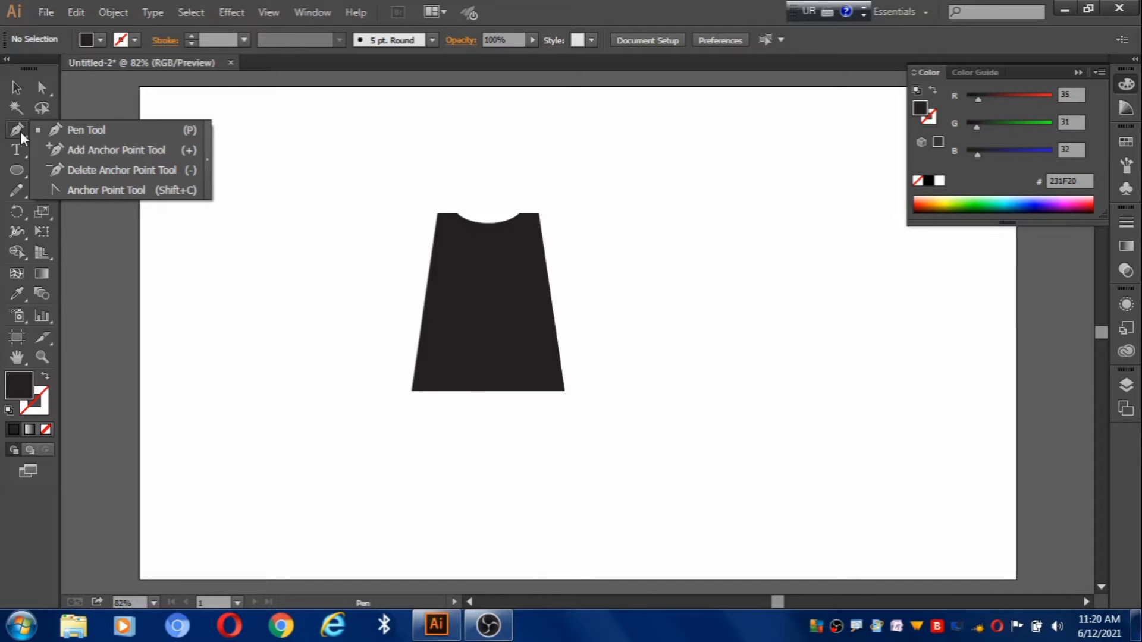
{"action": "left_click", "coordinate": [116, 150]}
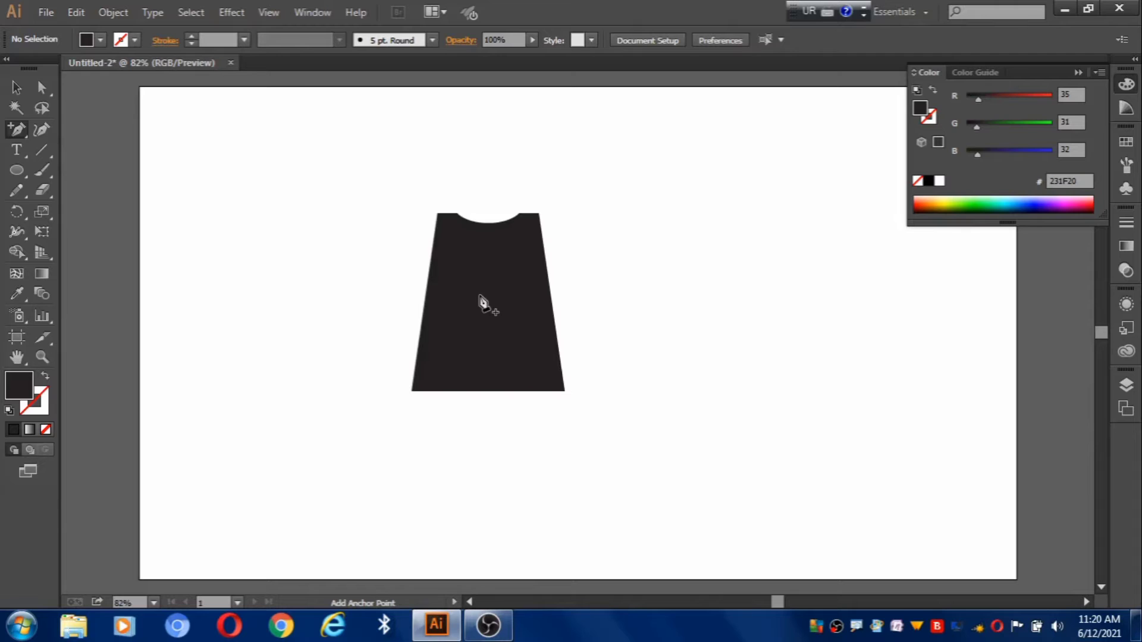
{"action": "left_click", "coordinate": [424, 302]}
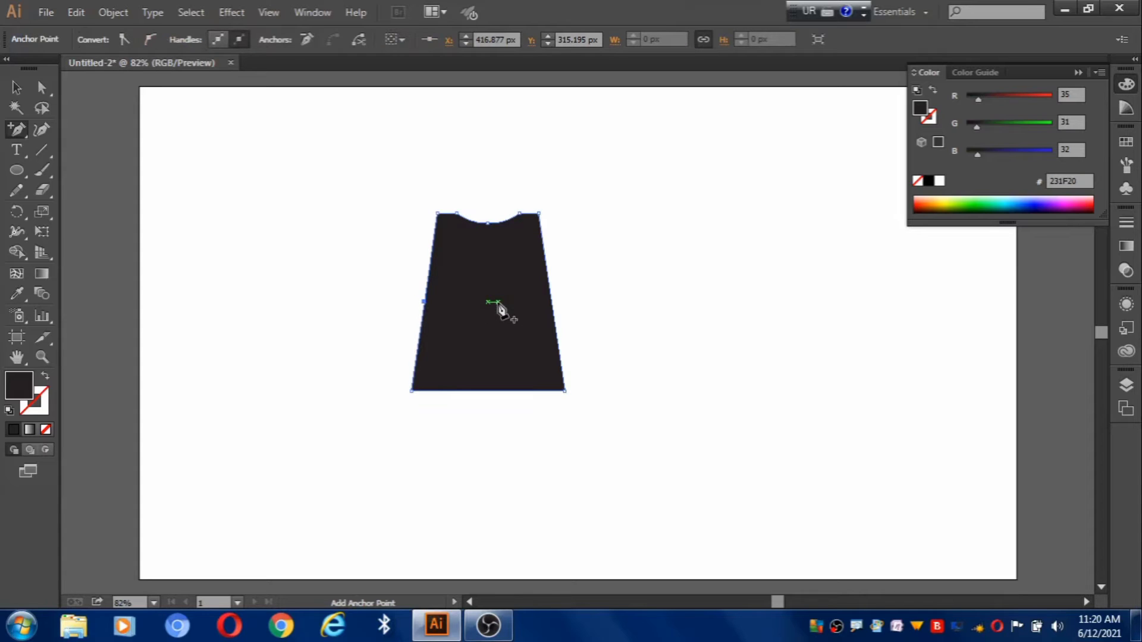
{"action": "left_click", "coordinate": [550, 302]}
Step: Scale the two new side anchor points inward horizontally to about 82% to form a waist in line with the shoulders
{"action": "key", "text": "a"}
{"action": "left_click_drag", "start_coordinate": [399, 285], "coordinate": [493, 313]}
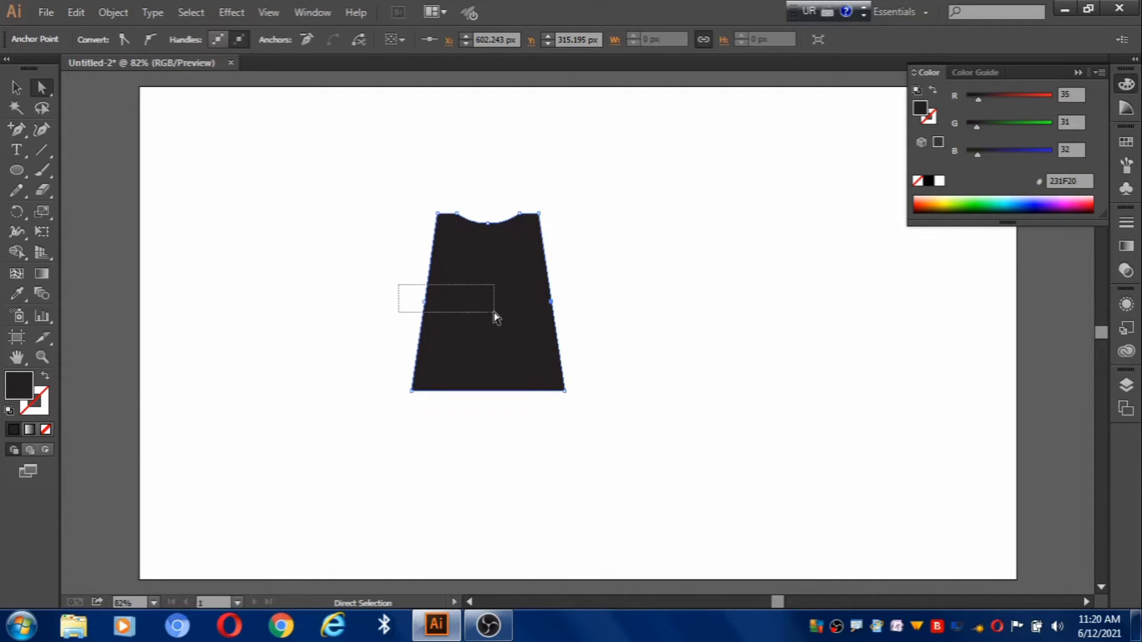
{"action": "left_click_drag", "start_coordinate": [494, 312], "coordinate": [494, 312]}
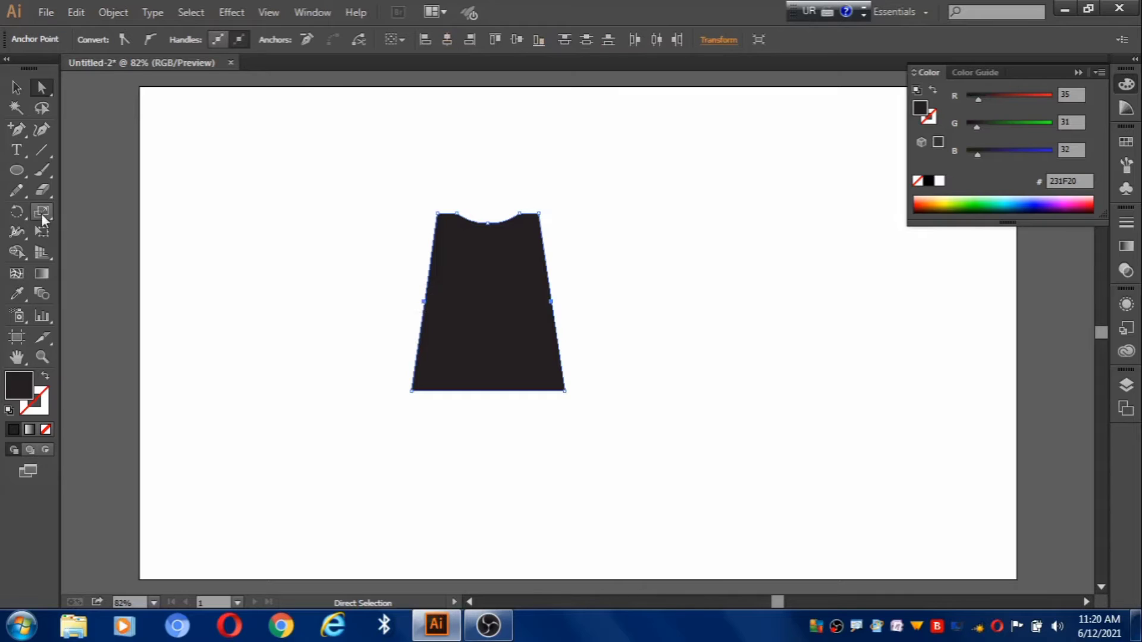
{"action": "left_click", "coordinate": [41, 213]}
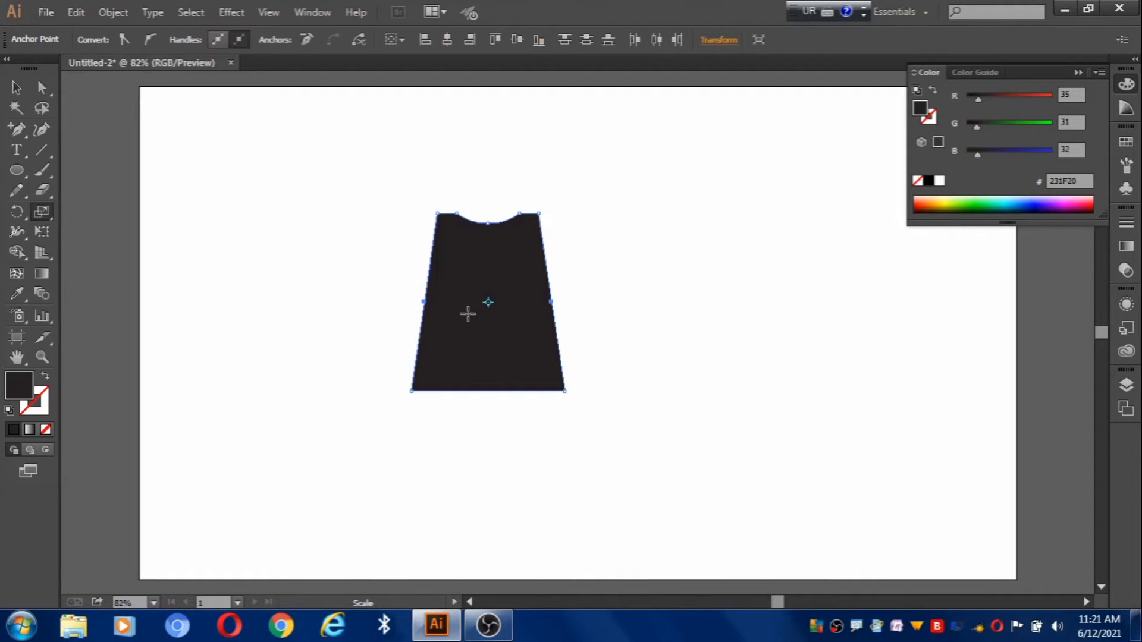
{"action": "left_click_drag", "start_coordinate": [552, 302], "coordinate": [541, 304]}
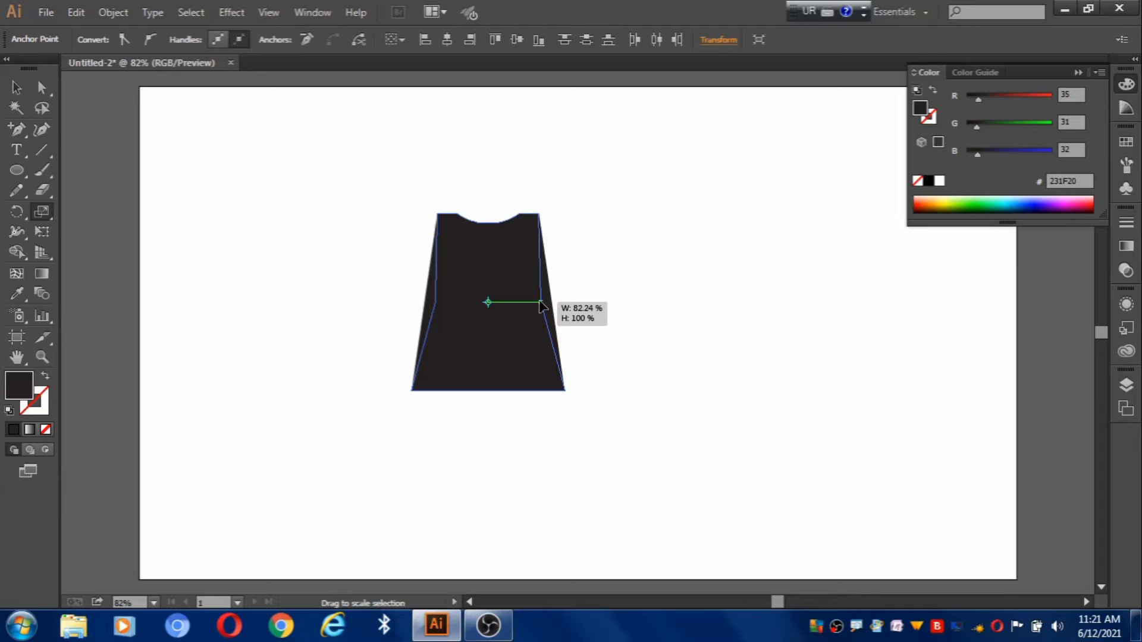
{"action": "left_click_drag", "start_coordinate": [540, 304], "coordinate": [540, 305]}
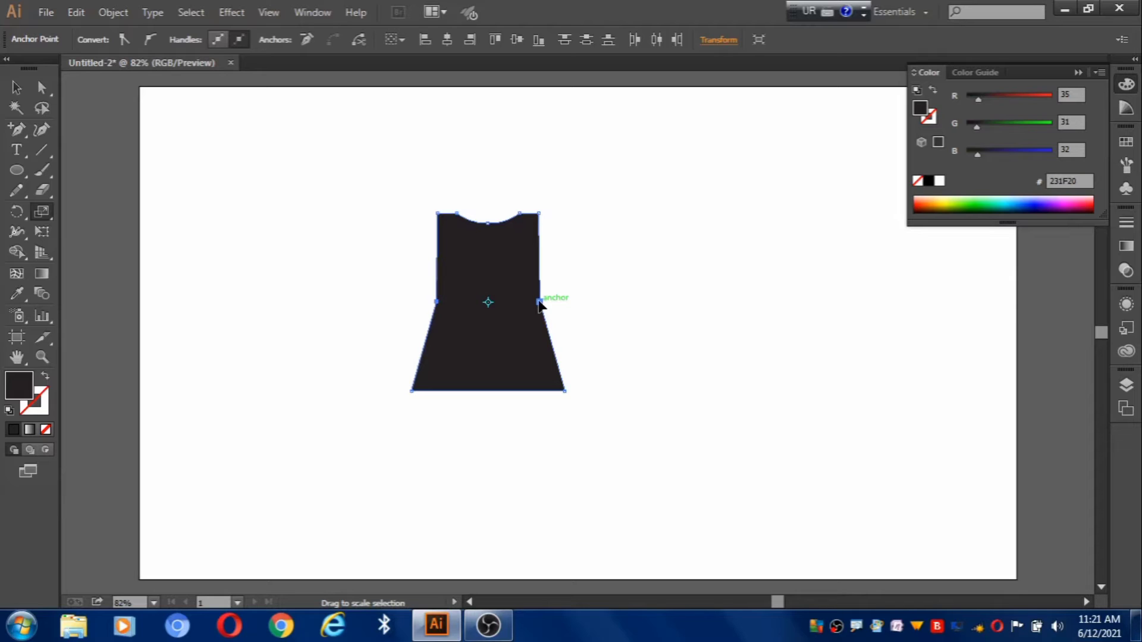
{"action": "key", "text": "v"}
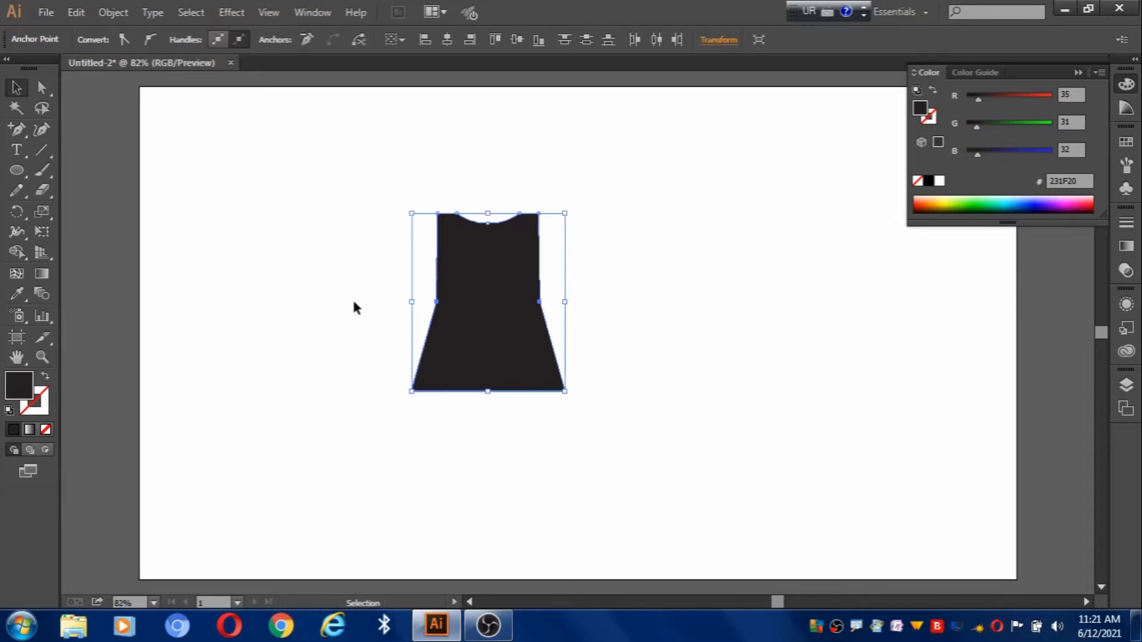
{"action": "left_click", "coordinate": [440, 196]}
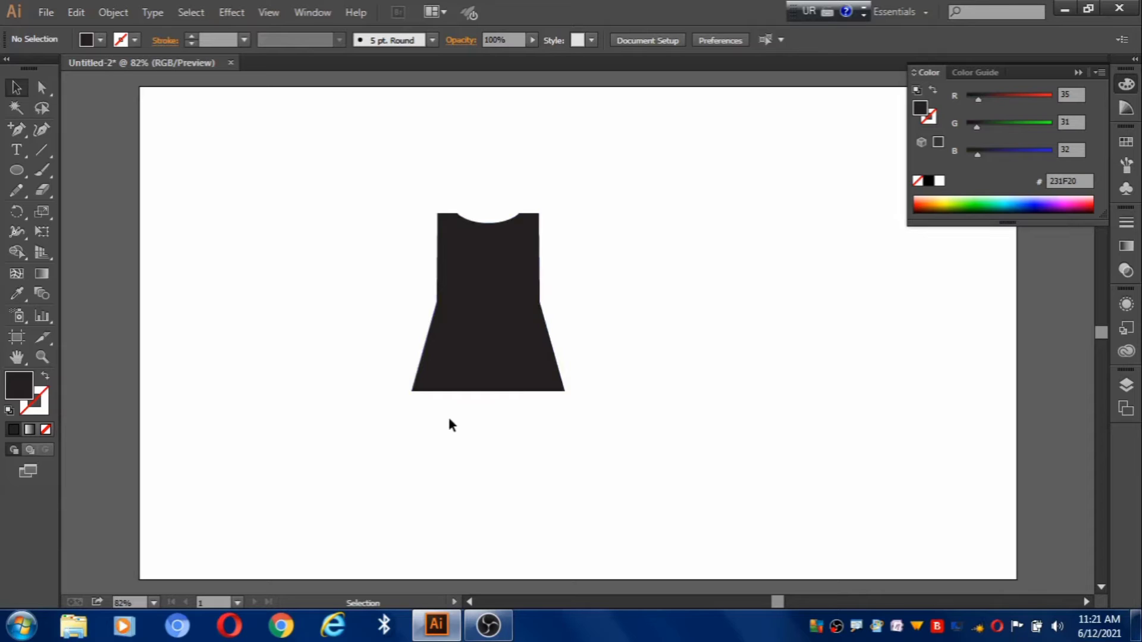
Step: Draw a leg rectangle about 44 by 211 px below the skirt and place a copy beside it at the same height
{"action": "key", "text": "m"}
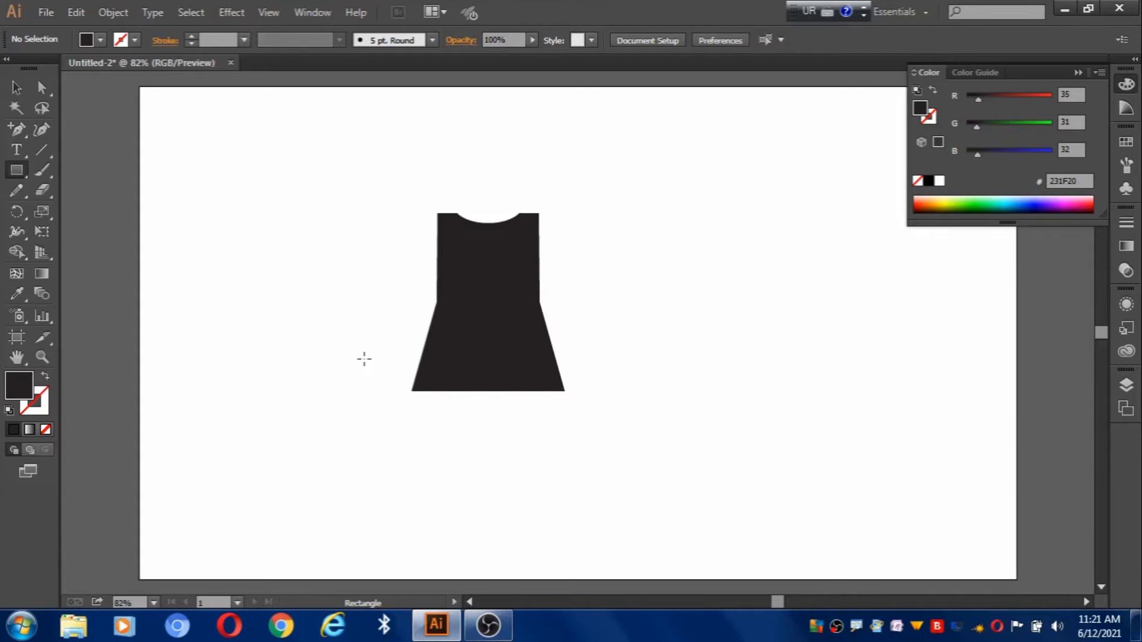
{"action": "left_click_drag", "start_coordinate": [451, 378], "coordinate": [482, 494]}
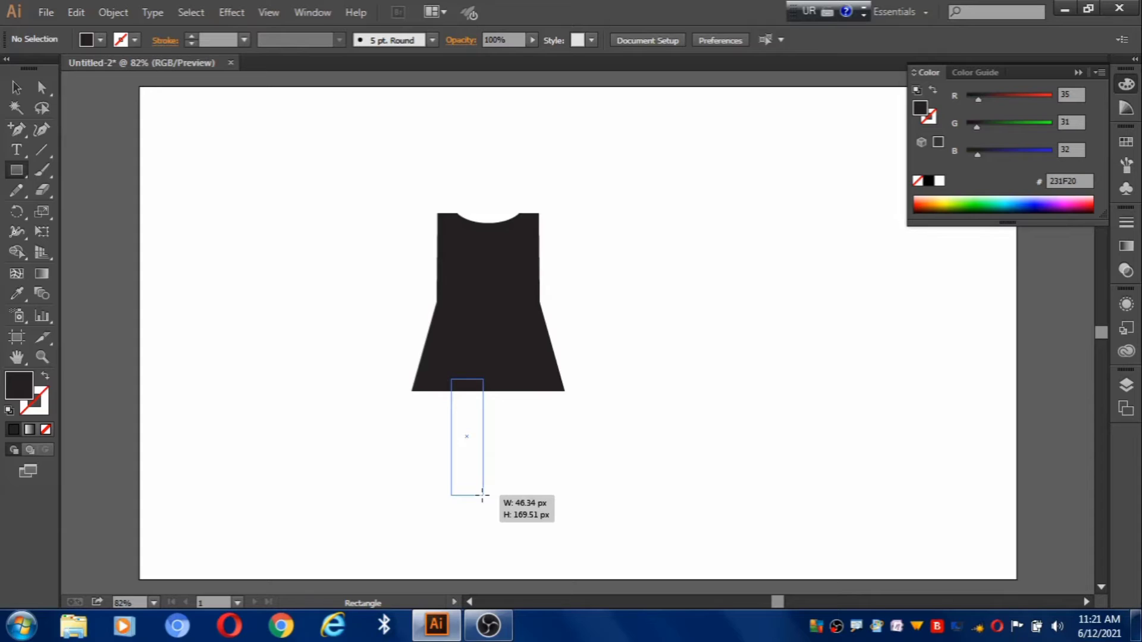
{"action": "left_click_drag", "start_coordinate": [483, 495], "coordinate": [478, 515]}
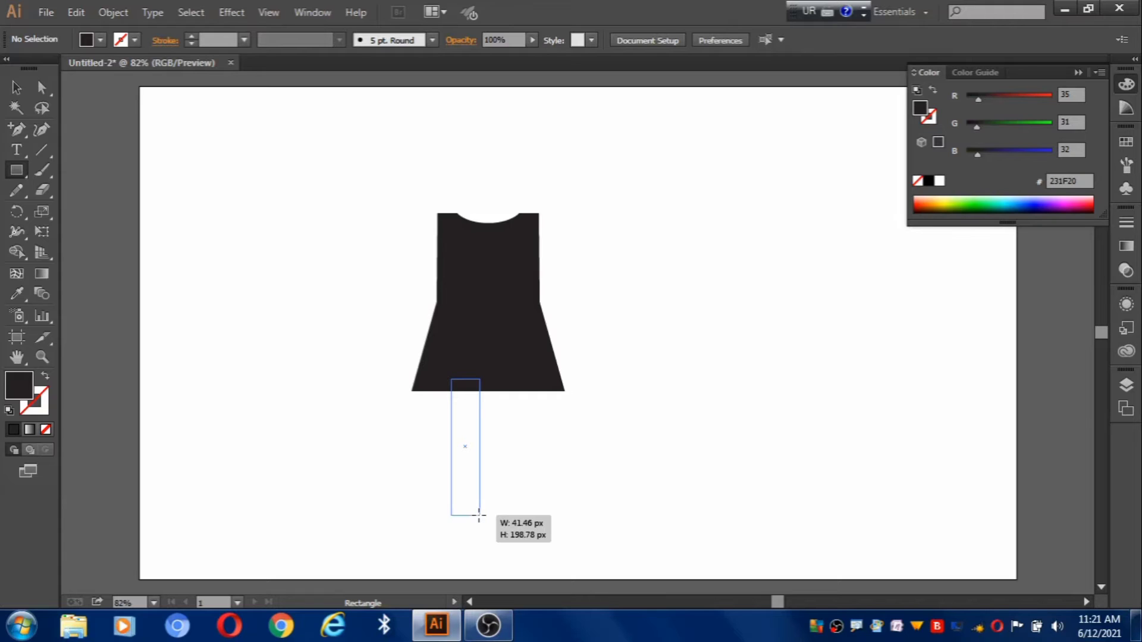
{"action": "left_click_drag", "start_coordinate": [479, 515], "coordinate": [481, 524]}
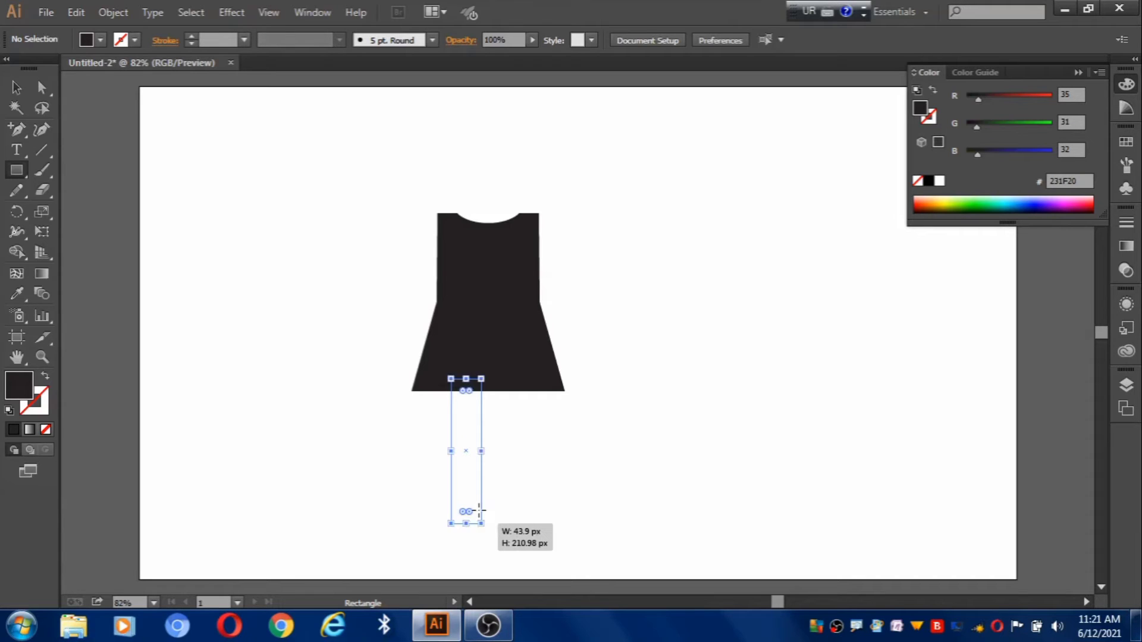
{"action": "left_click", "coordinate": [17, 88]}
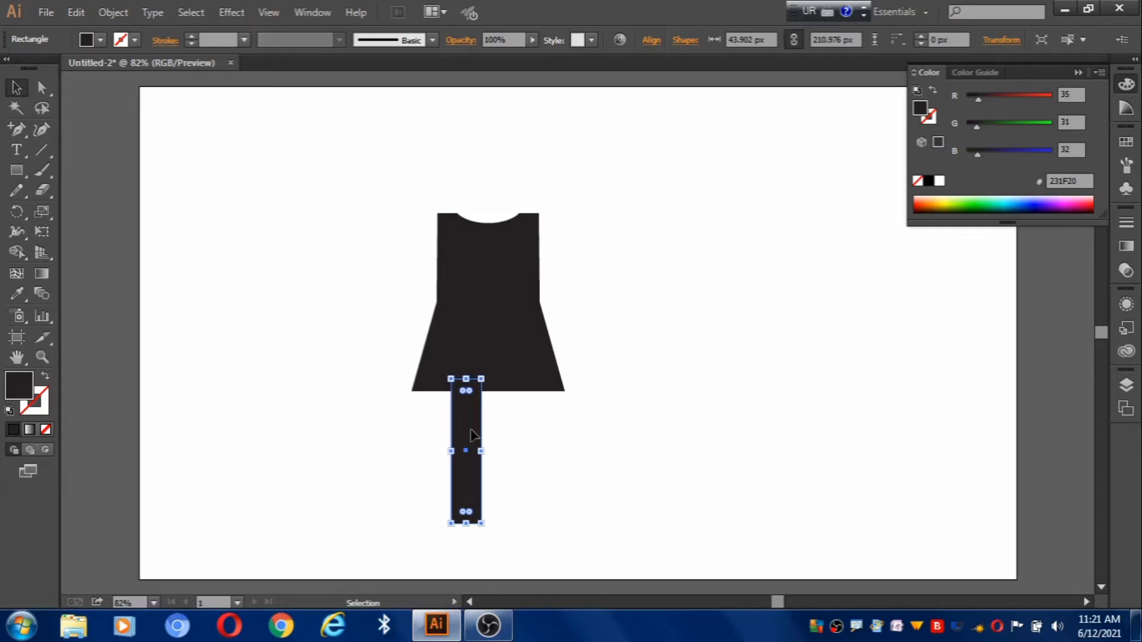
{"action": "left_click_drag", "start_coordinate": [470, 435], "coordinate": [515, 437]}
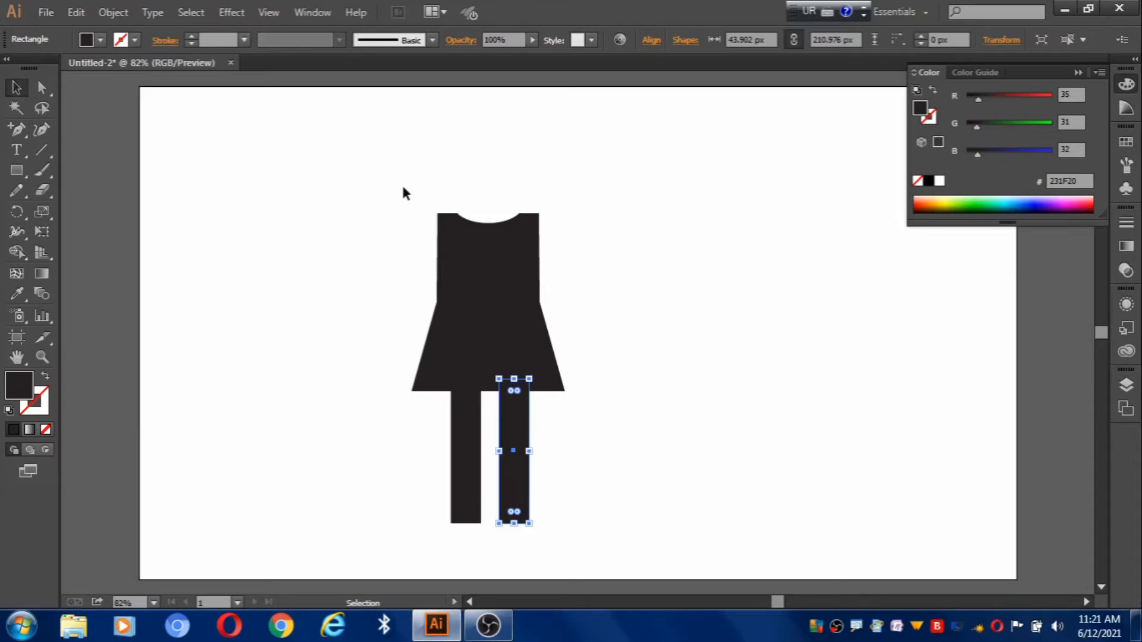
Step: Group the two leg rectangles and centre them horizontally with the dress
{"action": "left_click_drag", "start_coordinate": [403, 187], "coordinate": [564, 539]}
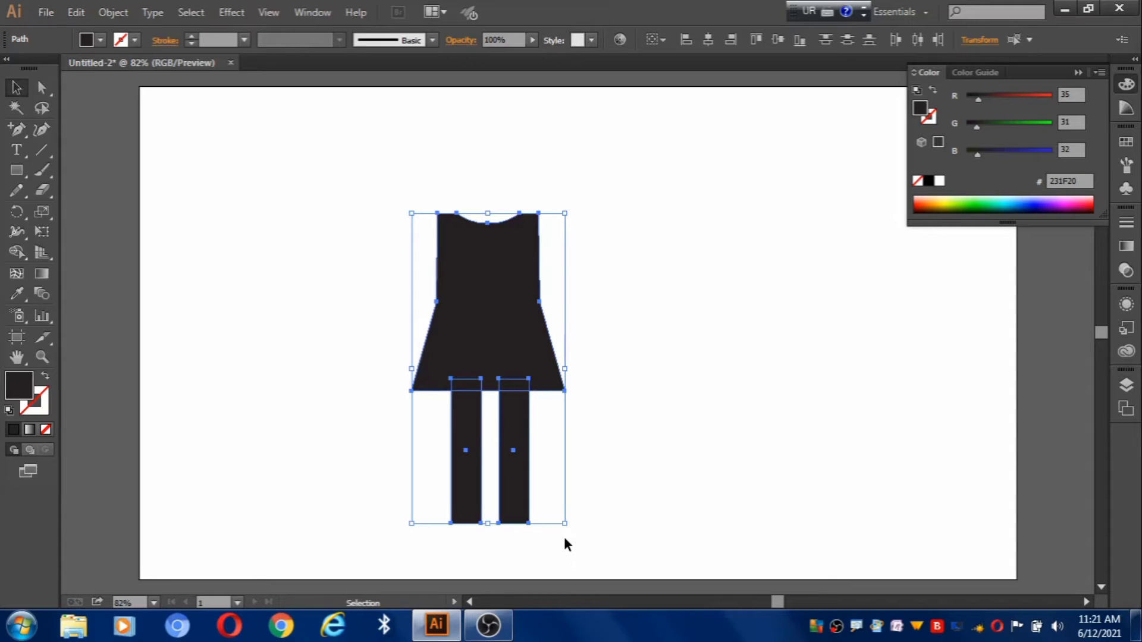
{"action": "left_click", "coordinate": [428, 429]}
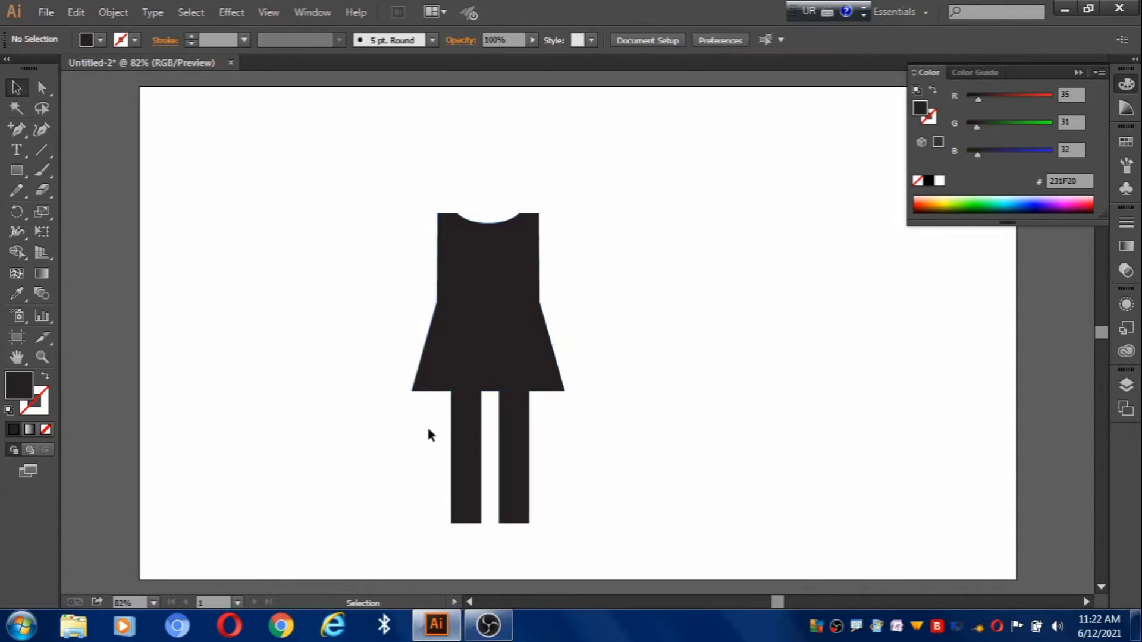
{"action": "left_click_drag", "start_coordinate": [429, 429], "coordinate": [521, 438]}
{"action": "right_click", "coordinate": [521, 439]}
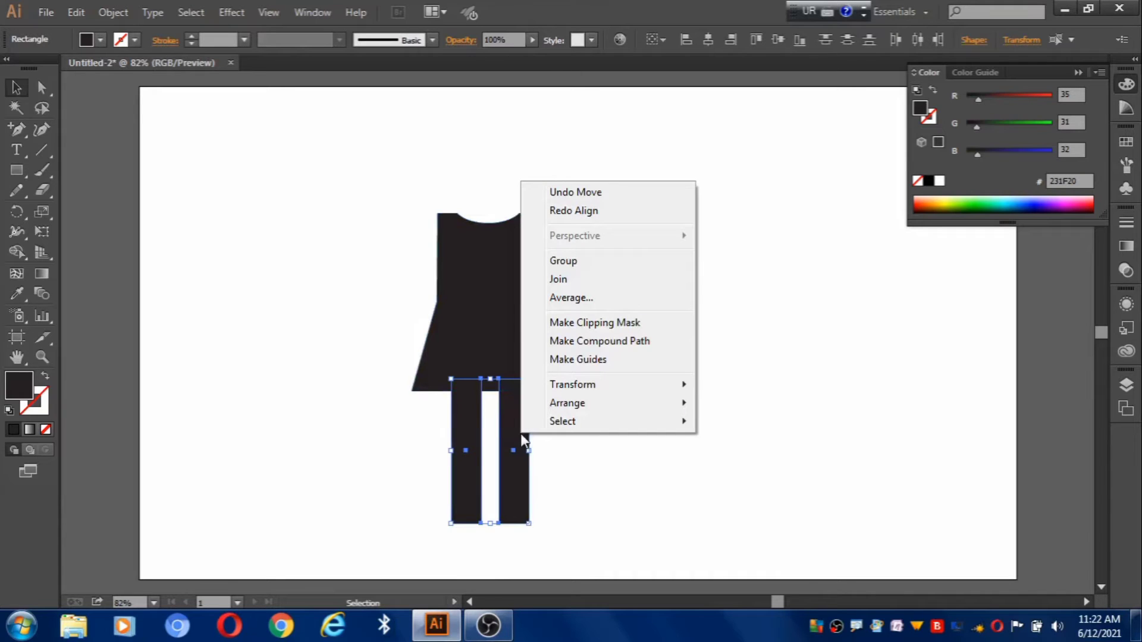
{"action": "left_click", "coordinate": [571, 266]}
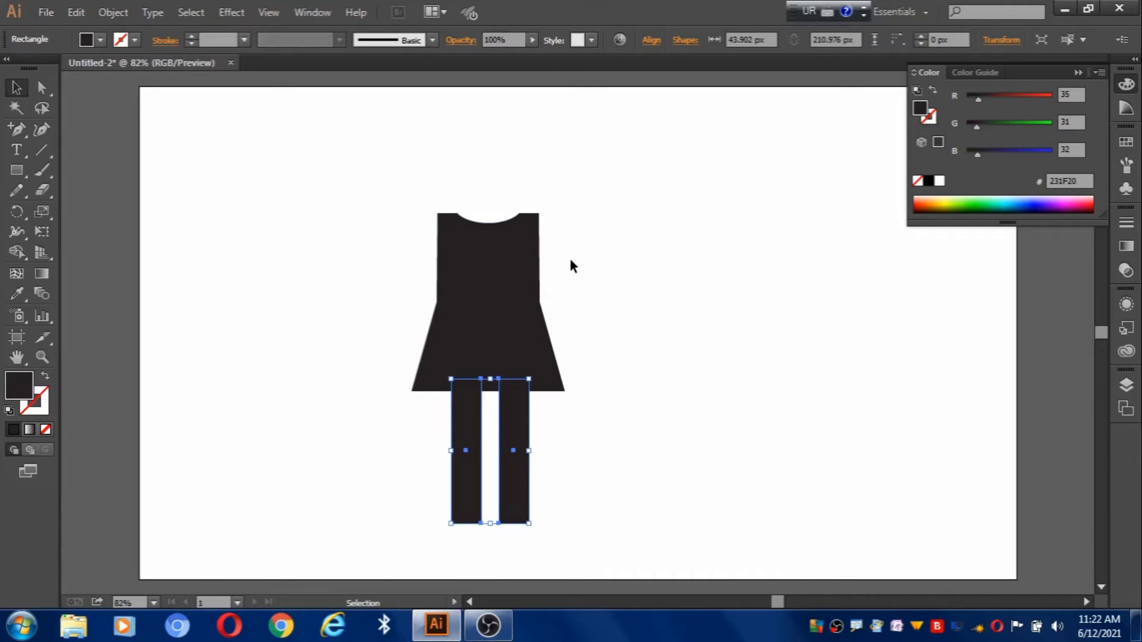
{"action": "key", "text": "ctrl+a"}
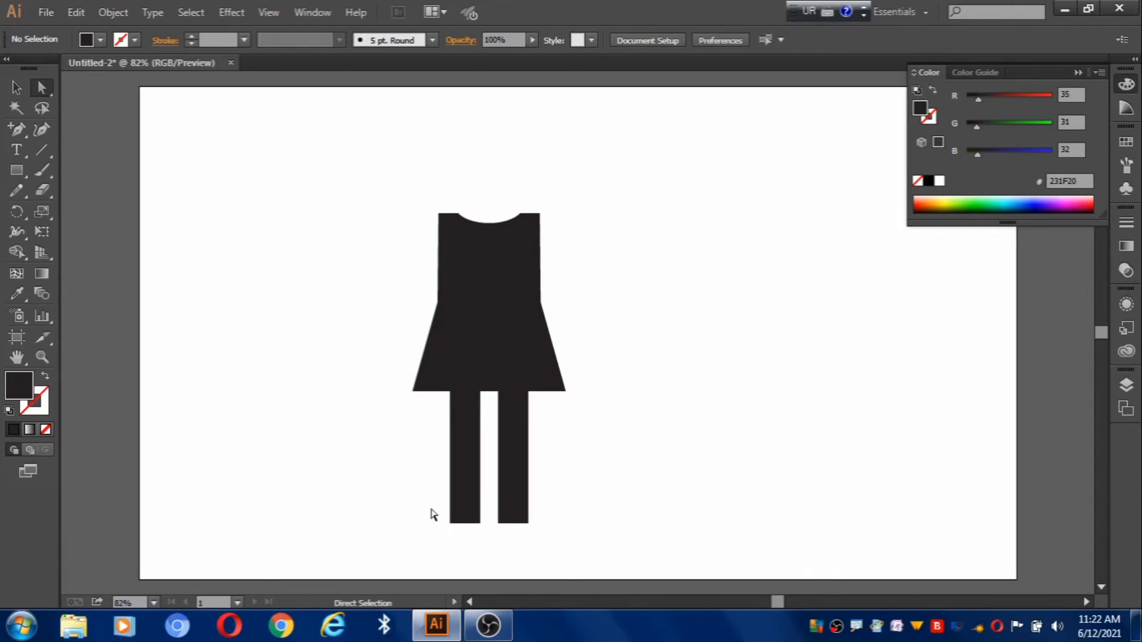
Step: Round the bottom corners of both legs to about 21.95 px so they end in semicircles
{"action": "left_click_drag", "start_coordinate": [433, 515], "coordinate": [508, 535]}
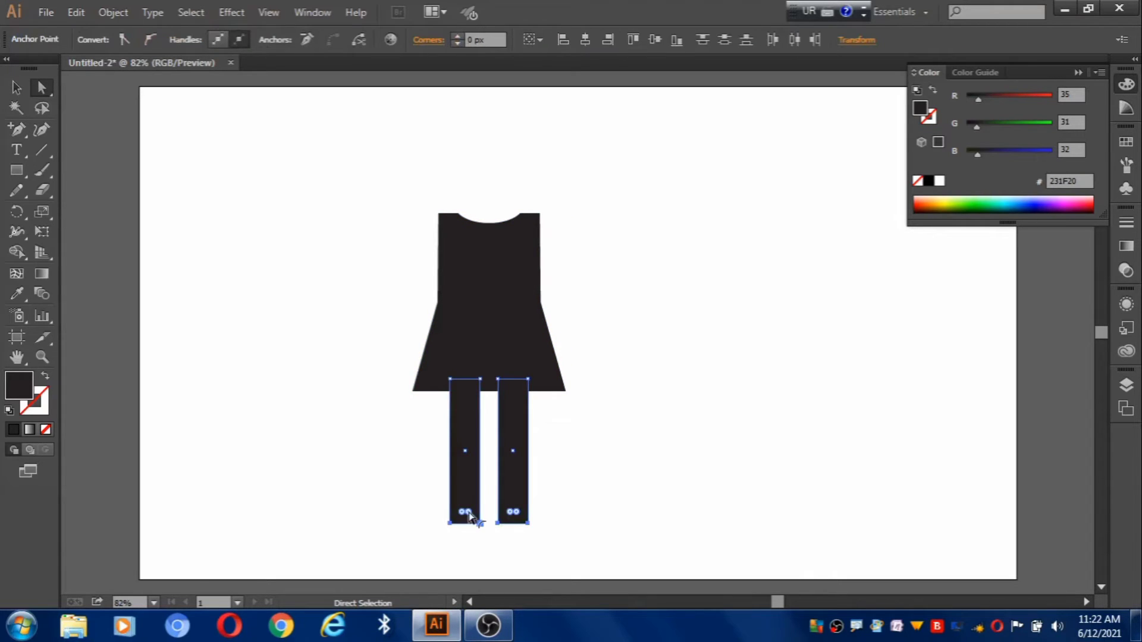
{"action": "left_click_drag", "start_coordinate": [468, 512], "coordinate": [469, 480]}
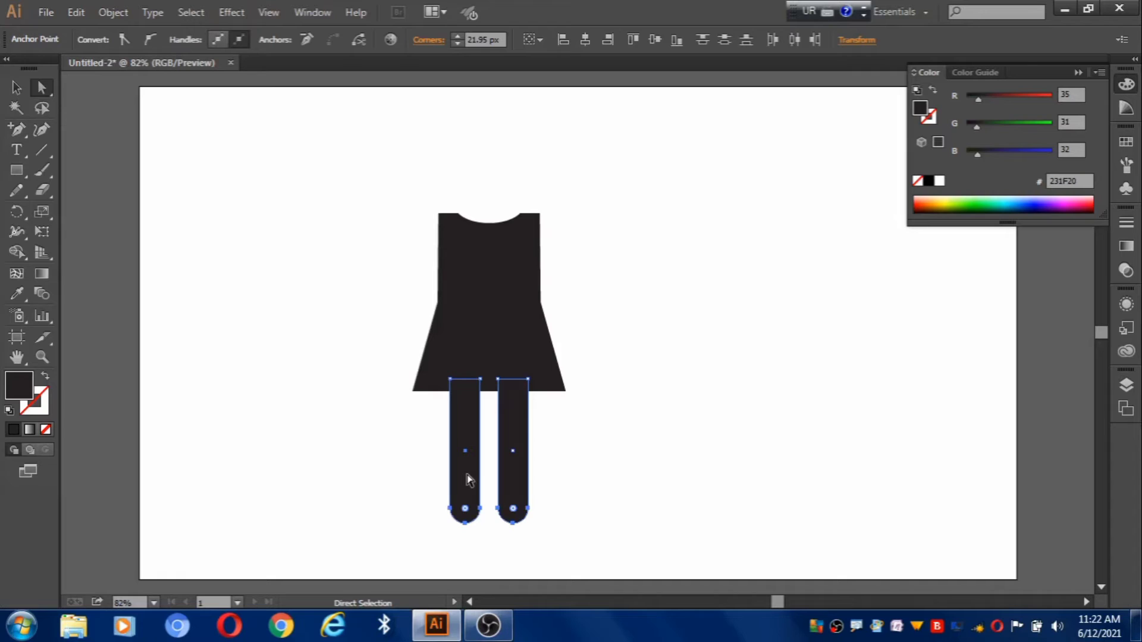
{"action": "left_click", "coordinate": [266, 451]}
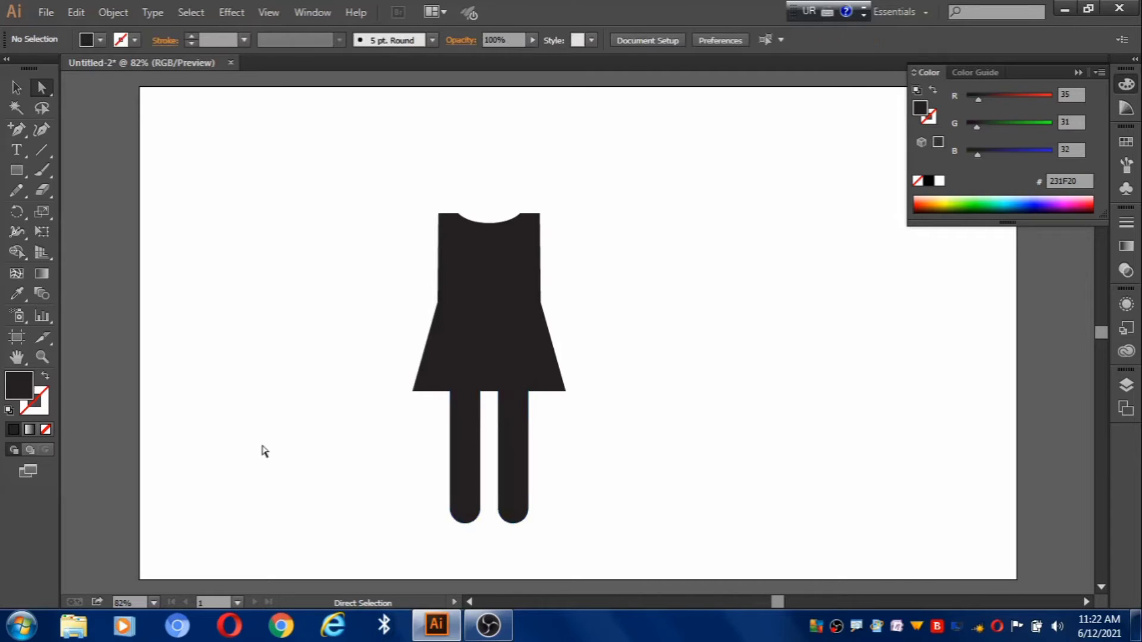
Step: Draw a circular head just above the curved neckline and align it to the horizontal centre of the dress and legs
{"action": "left_click", "coordinate": [17, 171]}
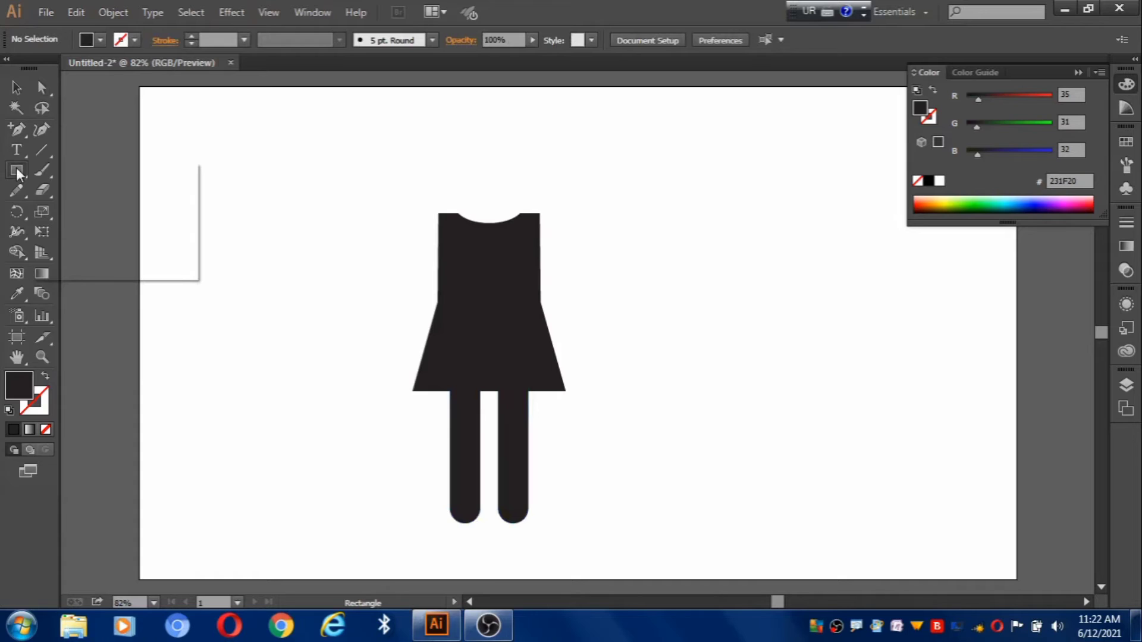
{"action": "key", "text": "l"}
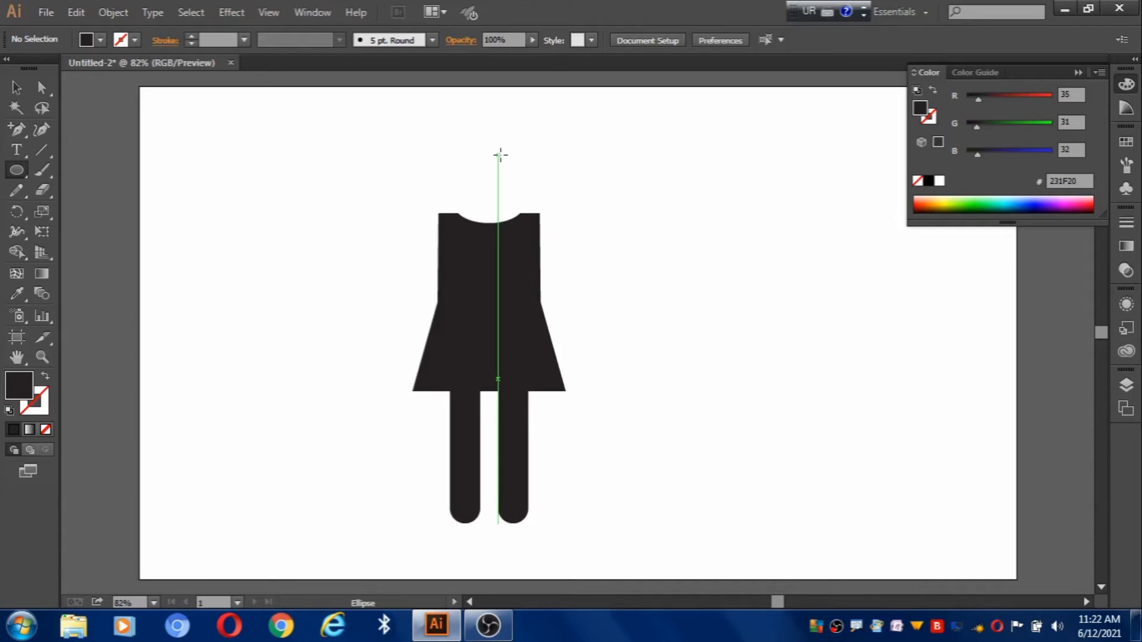
{"action": "left_click_drag", "start_coordinate": [458, 151], "coordinate": [518, 213]}
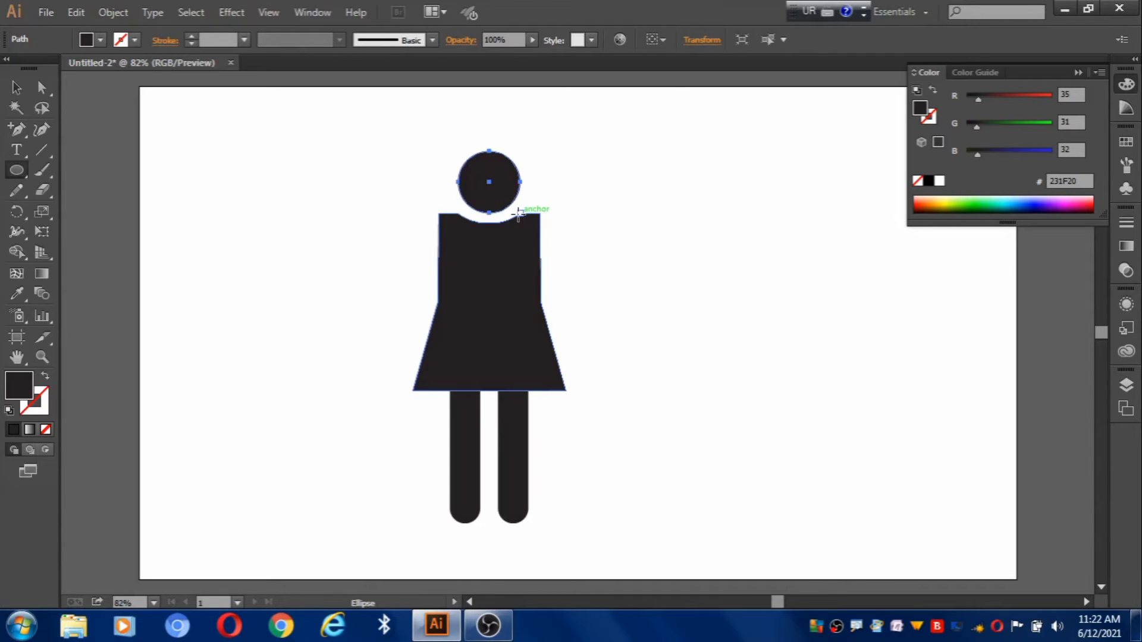
{"action": "key", "text": "v"}
{"action": "key", "text": "ctrl+shift+a"}
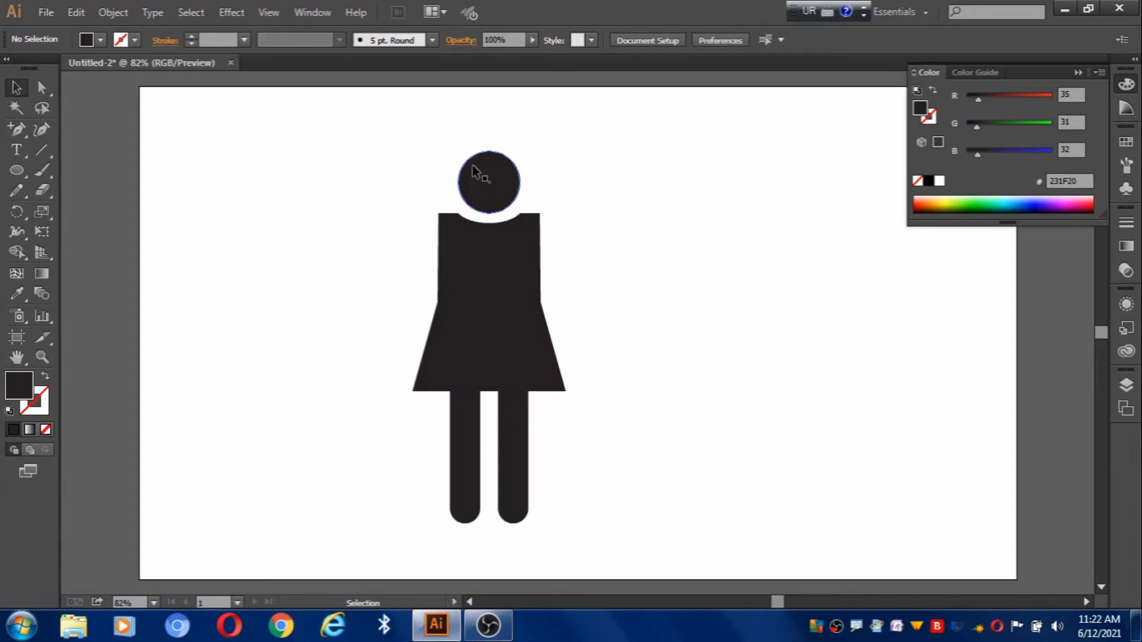
{"action": "left_click_drag", "start_coordinate": [389, 144], "coordinate": [547, 443]}
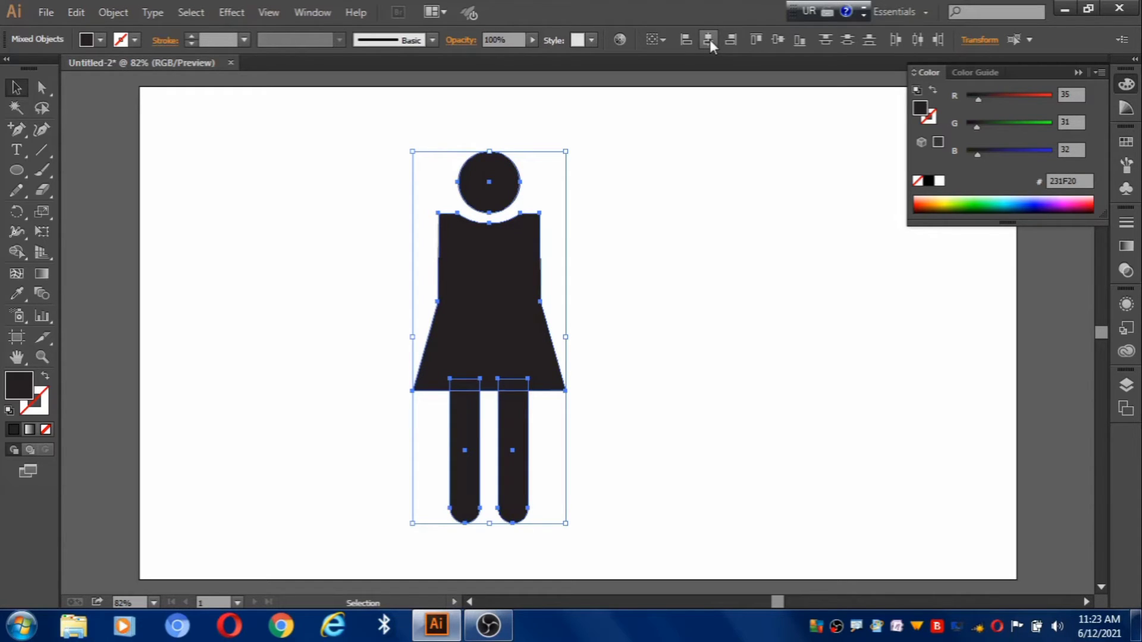
{"action": "left_click", "coordinate": [421, 286]}
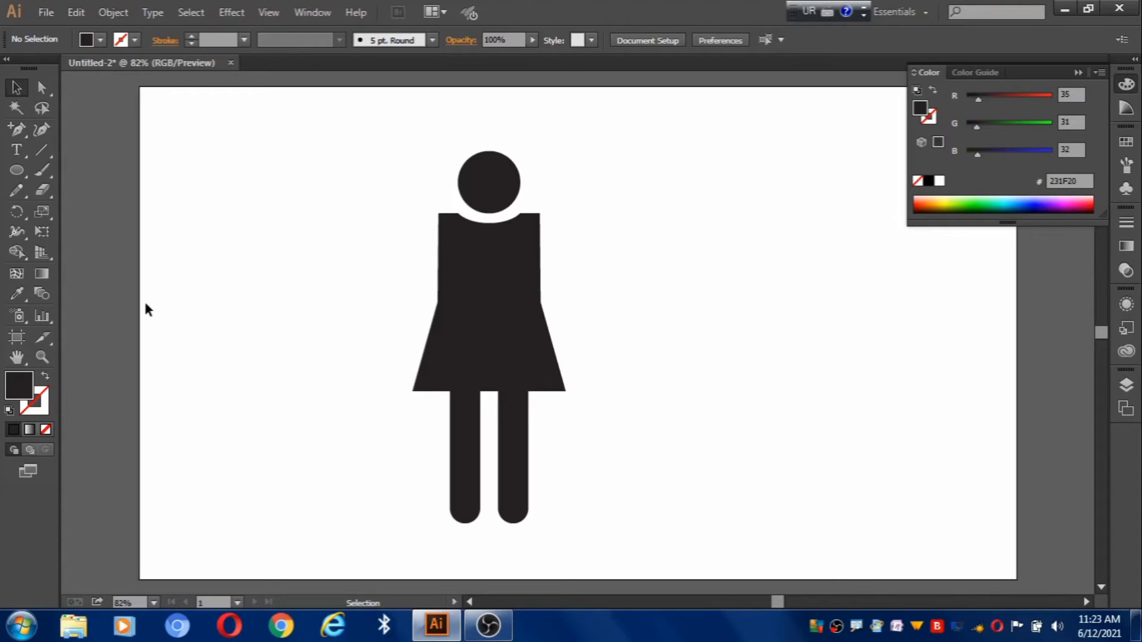
Step: Draw an arm rectangle about 34 by 201 px to the left of the dress, starting level with the shoulders
{"action": "key", "text": "m"}
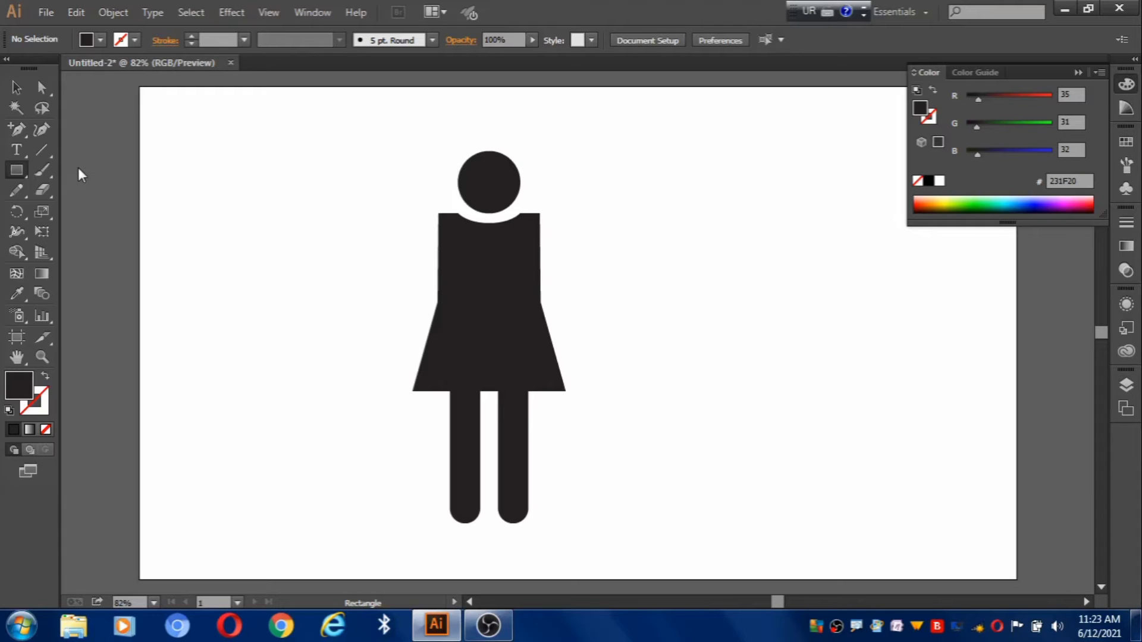
{"action": "left_click_drag", "start_coordinate": [393, 214], "coordinate": [414, 369]}
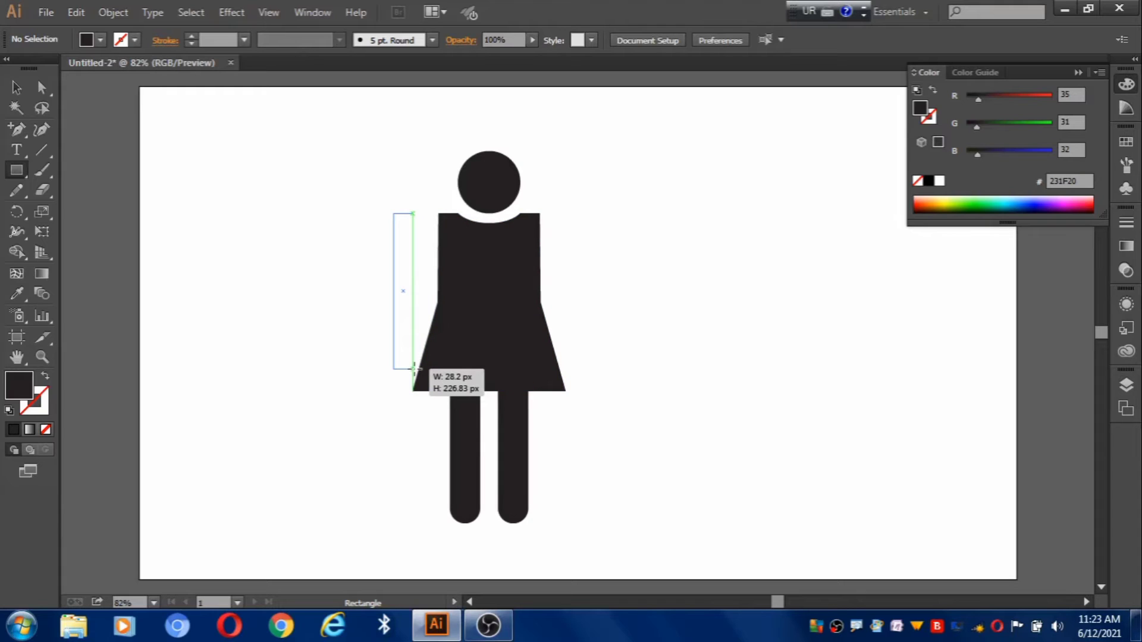
{"action": "left_click_drag", "start_coordinate": [414, 369], "coordinate": [418, 366]}
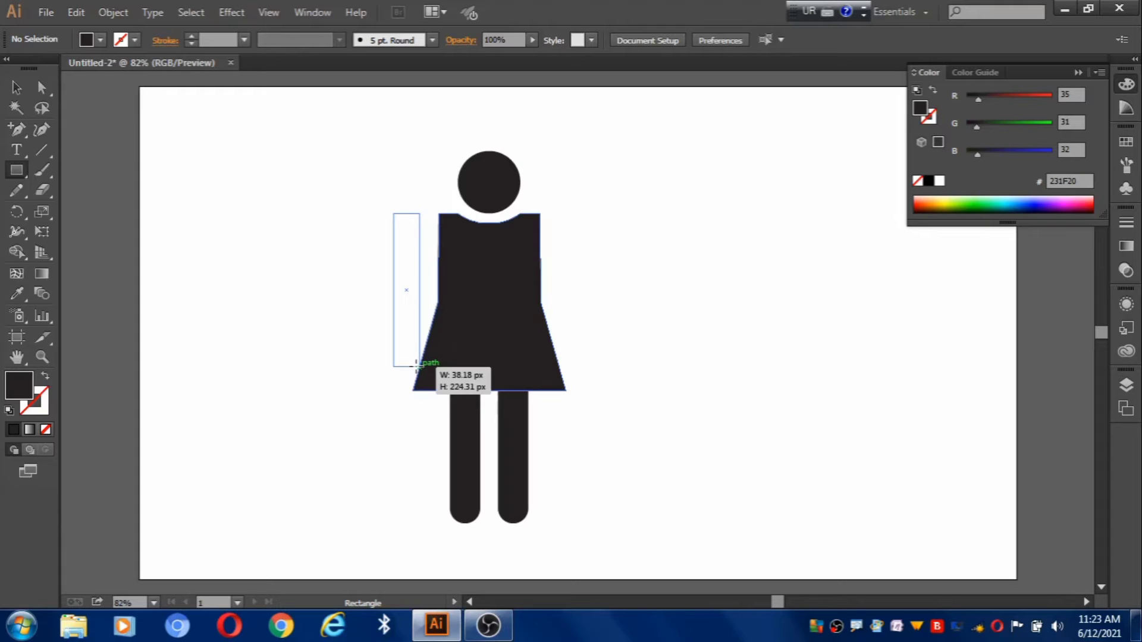
{"action": "left_click_drag", "start_coordinate": [415, 364], "coordinate": [417, 351]}
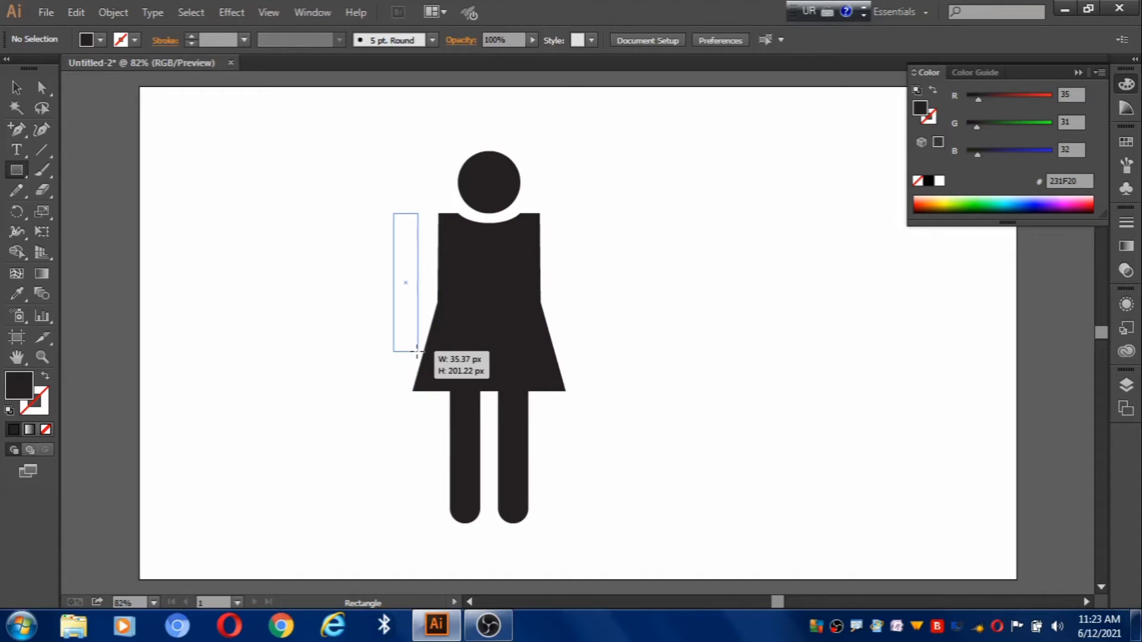
{"action": "left_click_drag", "start_coordinate": [417, 352], "coordinate": [417, 352]}
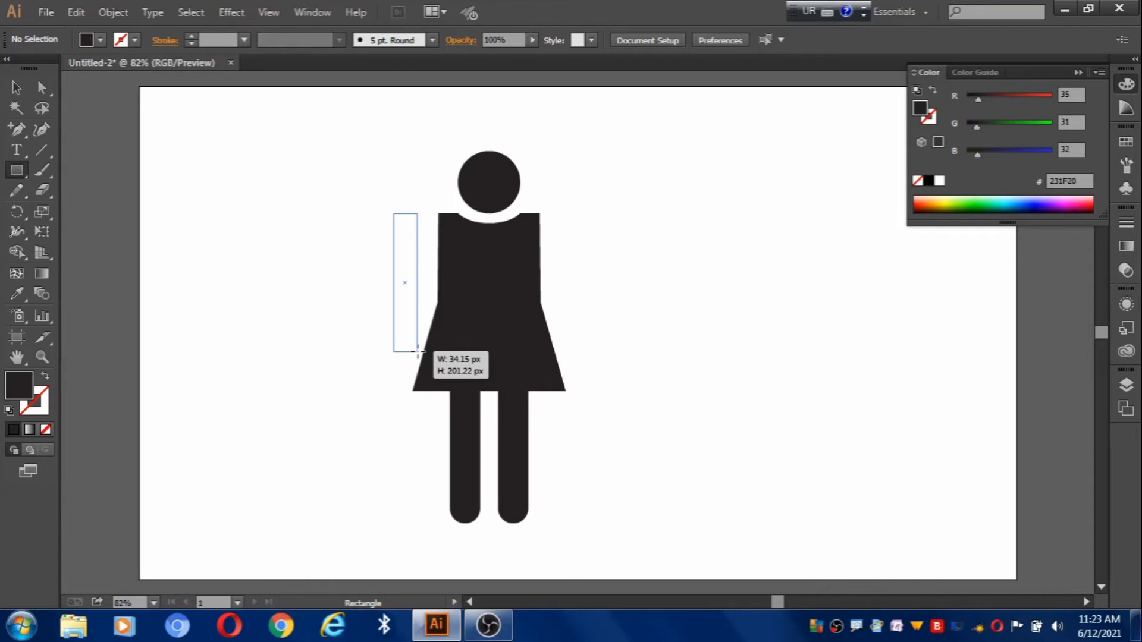
{"action": "left_click_drag", "start_coordinate": [417, 351], "coordinate": [417, 351]}
Step: Copy the arm rectangle horizontally to the right side of the dress, about 252 px away
{"action": "key", "text": "v"}
{"action": "left_click_drag", "start_coordinate": [408, 297], "coordinate": [578, 292]}
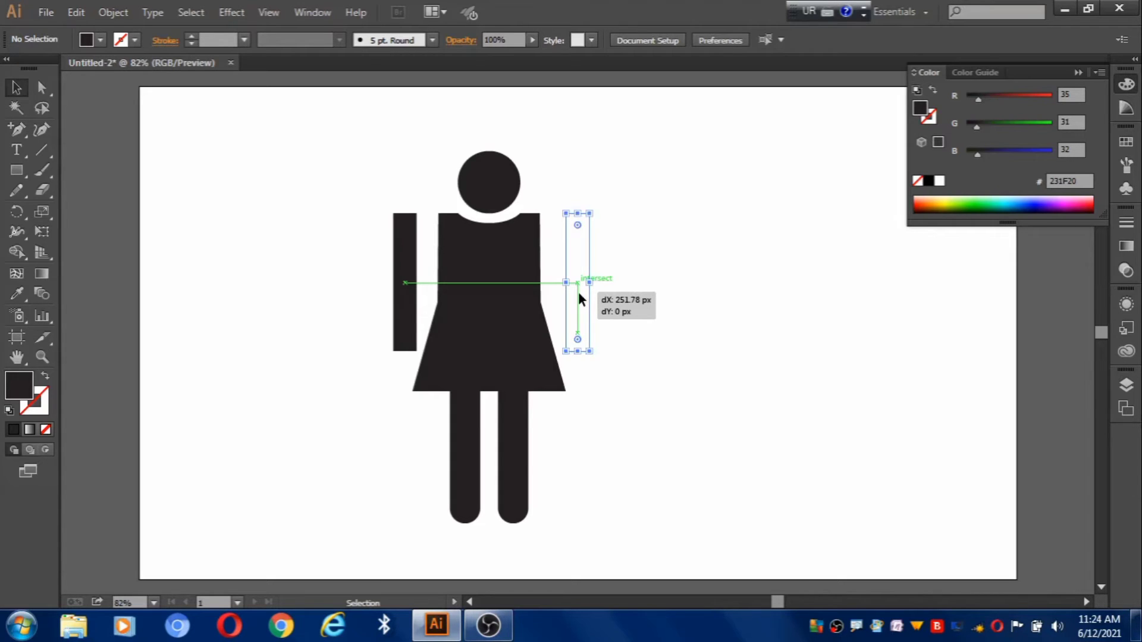
{"action": "left_click_drag", "start_coordinate": [579, 293], "coordinate": [579, 293]}
Step: Show the artwork in outline view and move the left arm about 49 px inward so it overlaps the shoulder
{"action": "key", "text": "ctrl+y"}
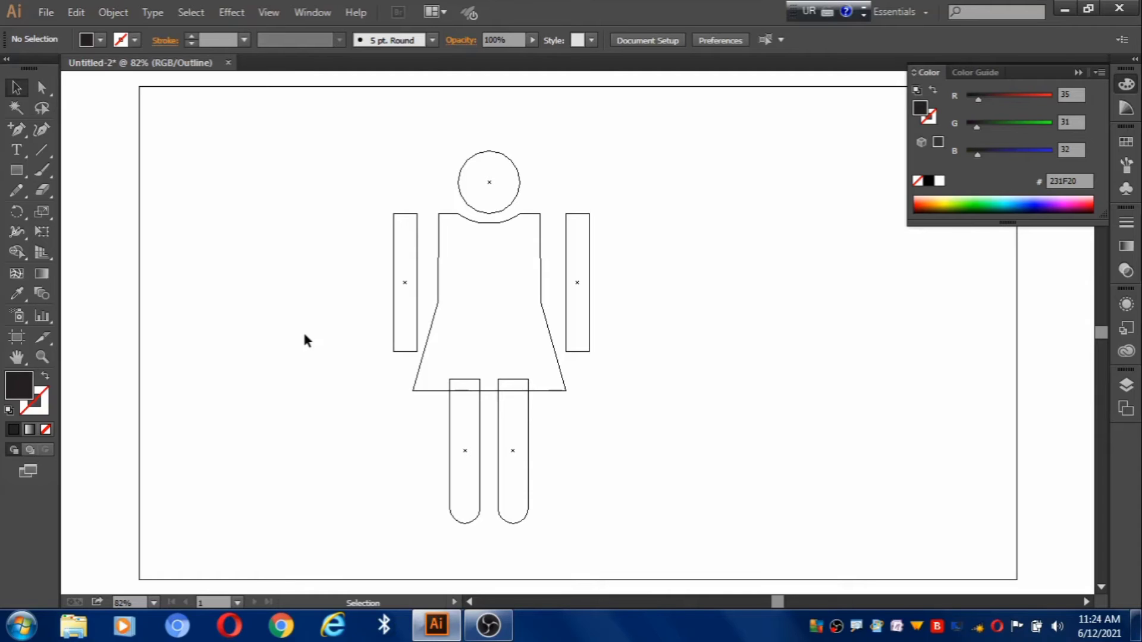
{"action": "left_click_drag", "start_coordinate": [417, 257], "coordinate": [454, 256]}
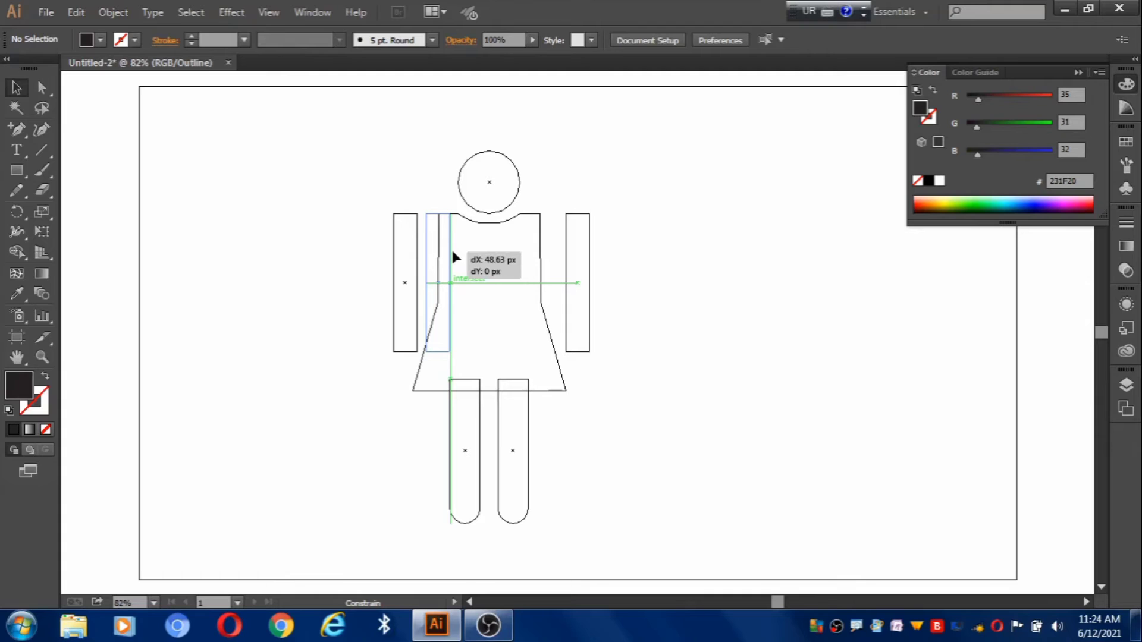
{"action": "left_click_drag", "start_coordinate": [453, 257], "coordinate": [453, 257]}
Step: Shift the left arm's two bottom anchor points outward to slant the arm, and fully round its lower end
{"action": "key", "text": "a"}
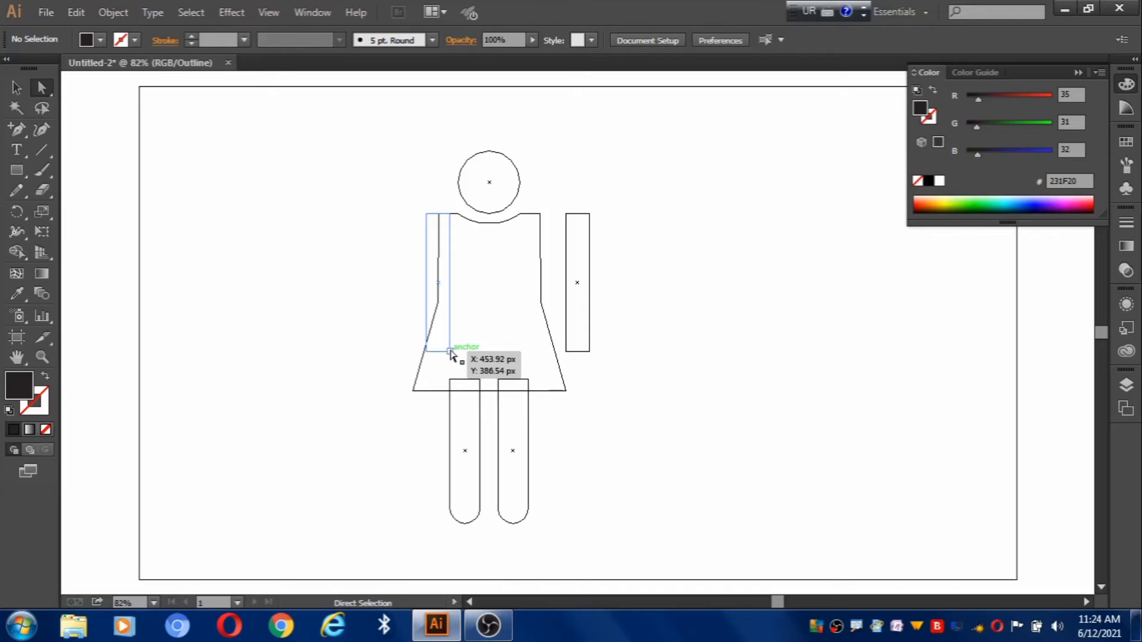
{"action": "left_click_drag", "start_coordinate": [450, 351], "coordinate": [402, 350]}
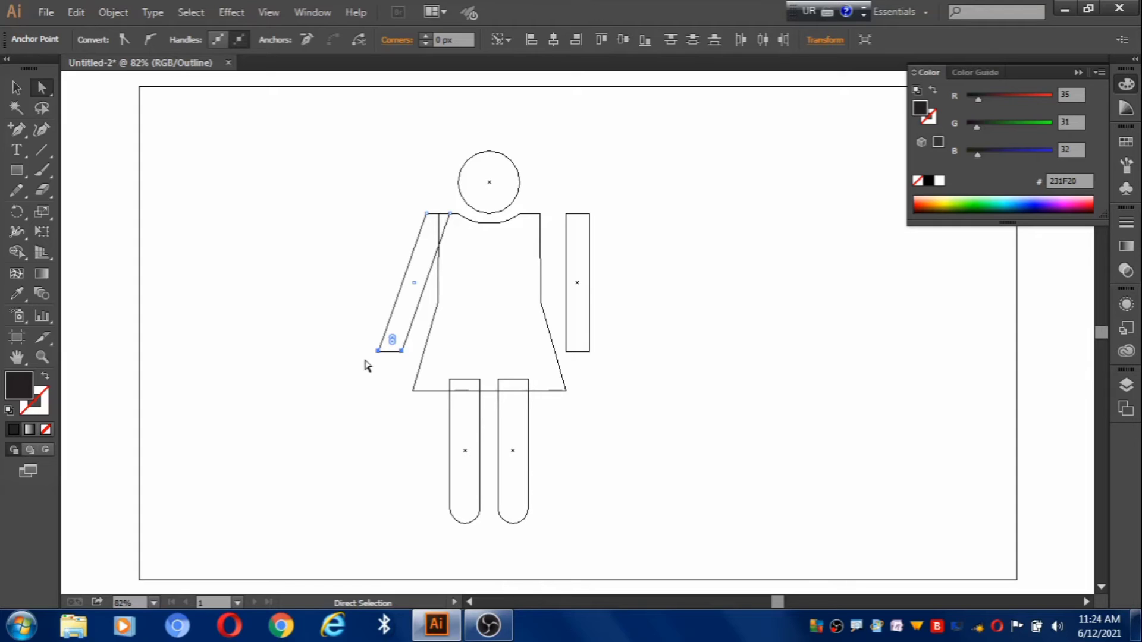
{"action": "left_click", "coordinate": [351, 311]}
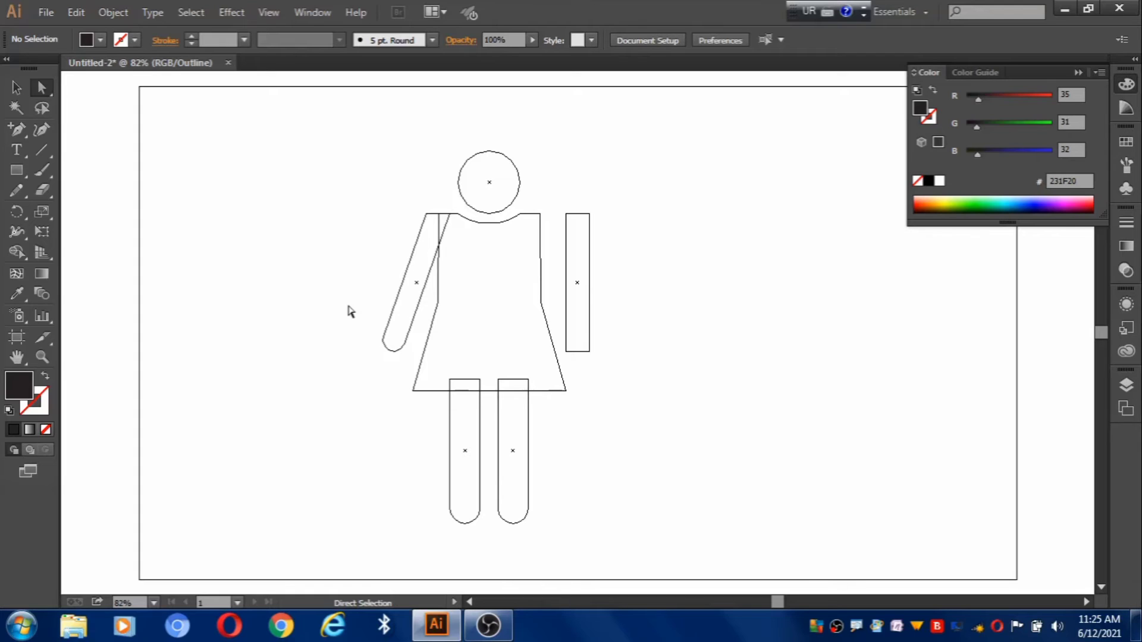
Step: Round the outer top corner of the left arm into a curved shoulder that meets the dress
{"action": "scroll", "coordinate": [472, 206], "scroll_direction": "up", "scroll_amount": 5}
{"action": "left_click", "coordinate": [259, 243]}
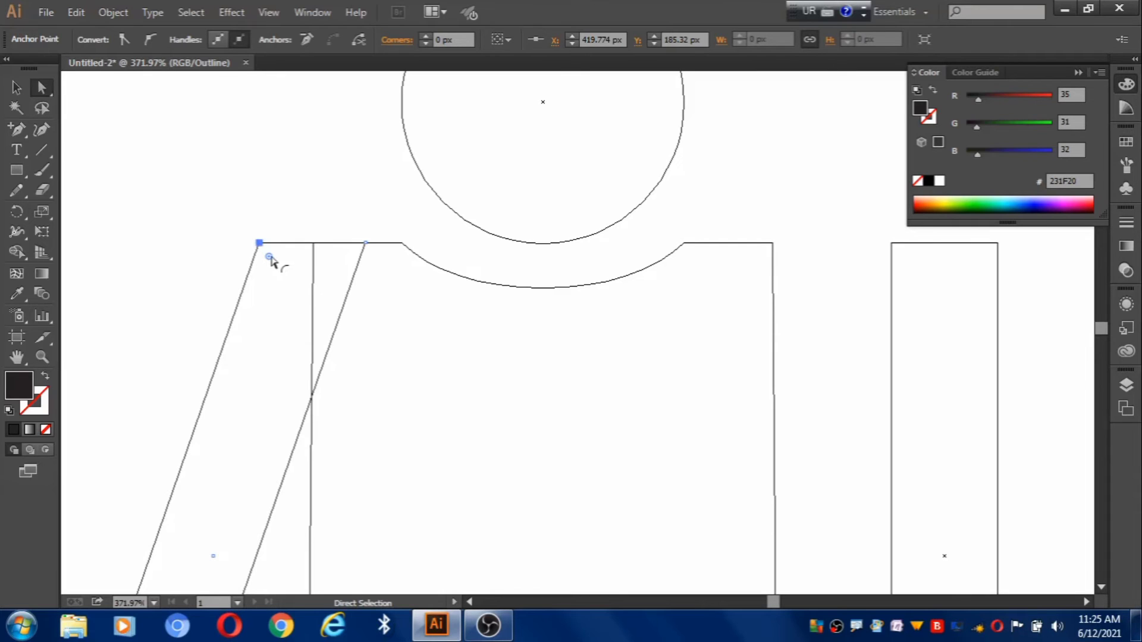
{"action": "left_click_drag", "start_coordinate": [269, 257], "coordinate": [336, 320]}
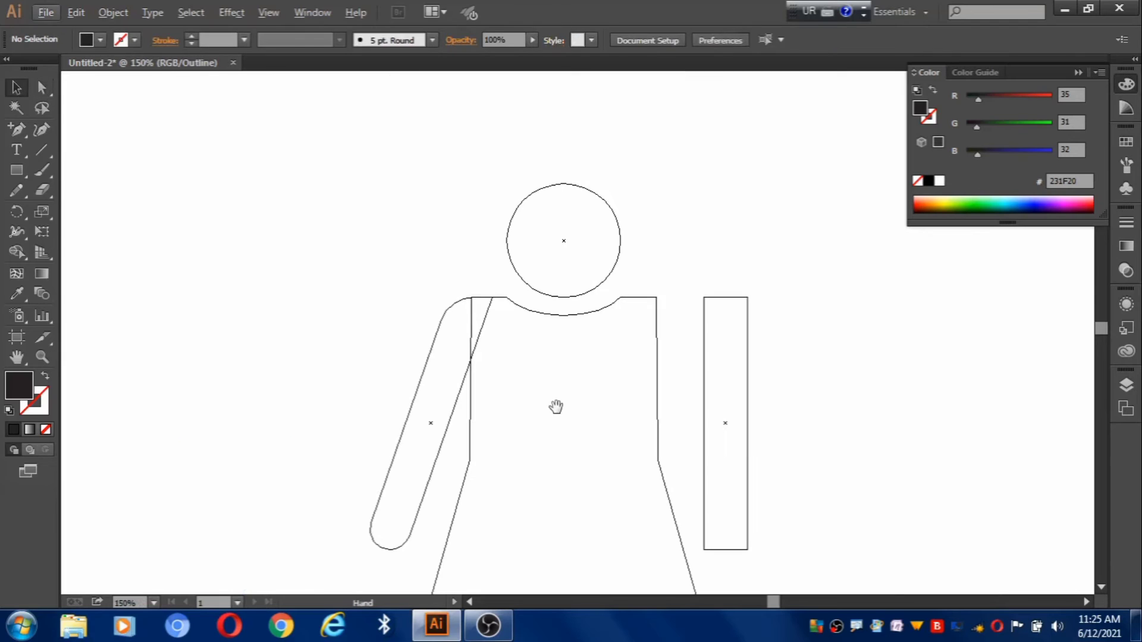
Step: Move the right arm rectangle horizontally inward so it overlaps the right shoulder of the dress
{"action": "left_click_drag", "start_coordinate": [556, 406], "coordinate": [459, 297]}
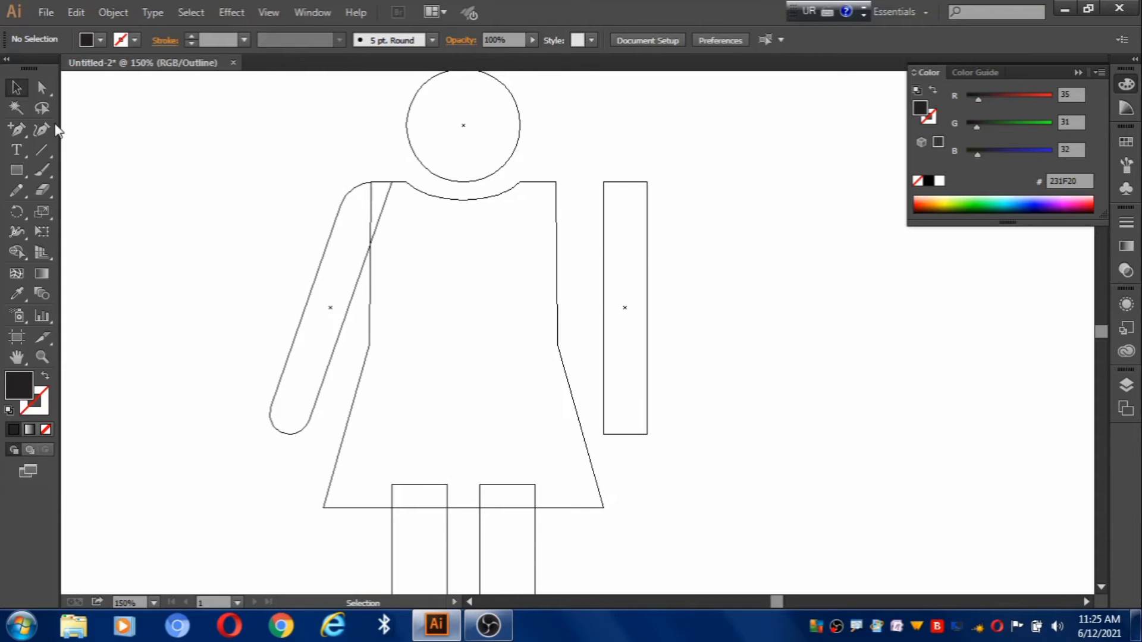
{"action": "left_click_drag", "start_coordinate": [604, 229], "coordinate": [577, 229]}
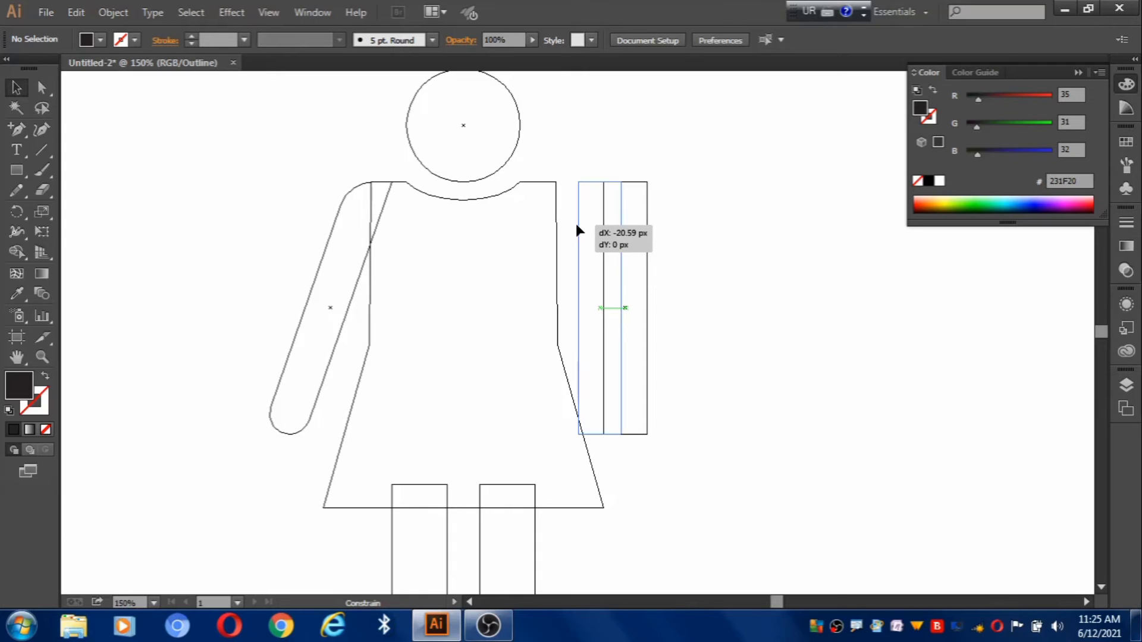
{"action": "left_click_drag", "start_coordinate": [576, 224], "coordinate": [532, 225]}
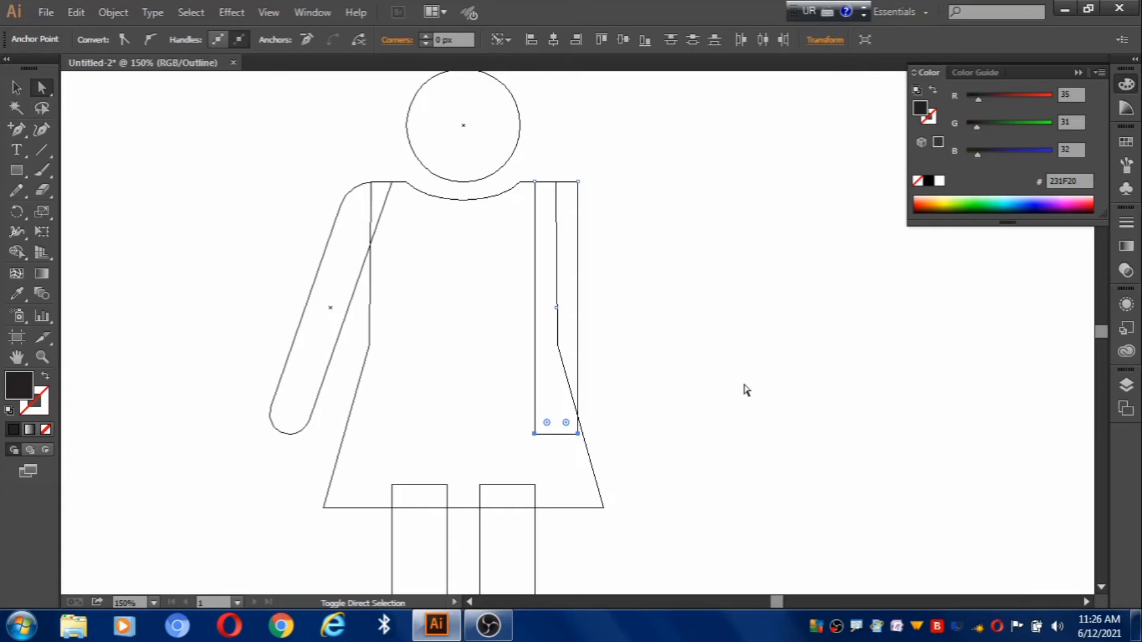
Step: Shift the right arm's two bottom anchor points outward to slant the arm, and fully round its lower end
{"action": "key", "text": "shift+Right"}
{"action": "key", "text": "shift+Right"}
{"action": "key", "text": "shift+Right"}
{"action": "key", "text": "shift+Right"}
{"action": "key", "text": "shift+Right"}
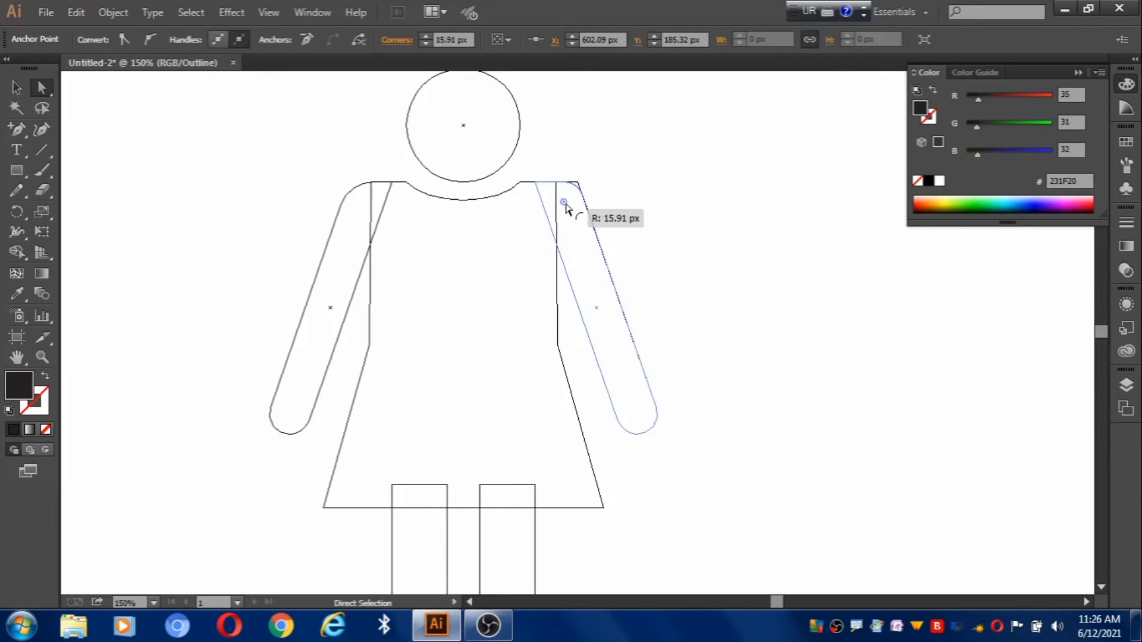
Step: Round the right arm's outer top corner into a curved shoulder matching the left one, and return the artwork to preview view
{"action": "left_click_drag", "start_coordinate": [566, 204], "coordinate": [565, 213]}
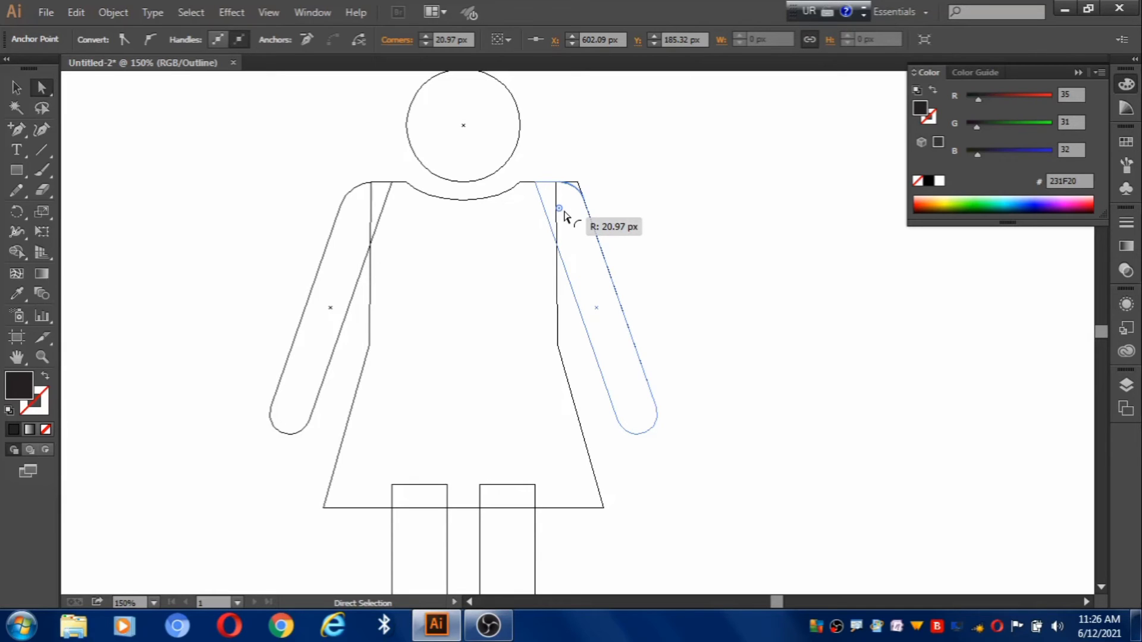
{"action": "left_click_drag", "start_coordinate": [564, 215], "coordinate": [562, 224]}
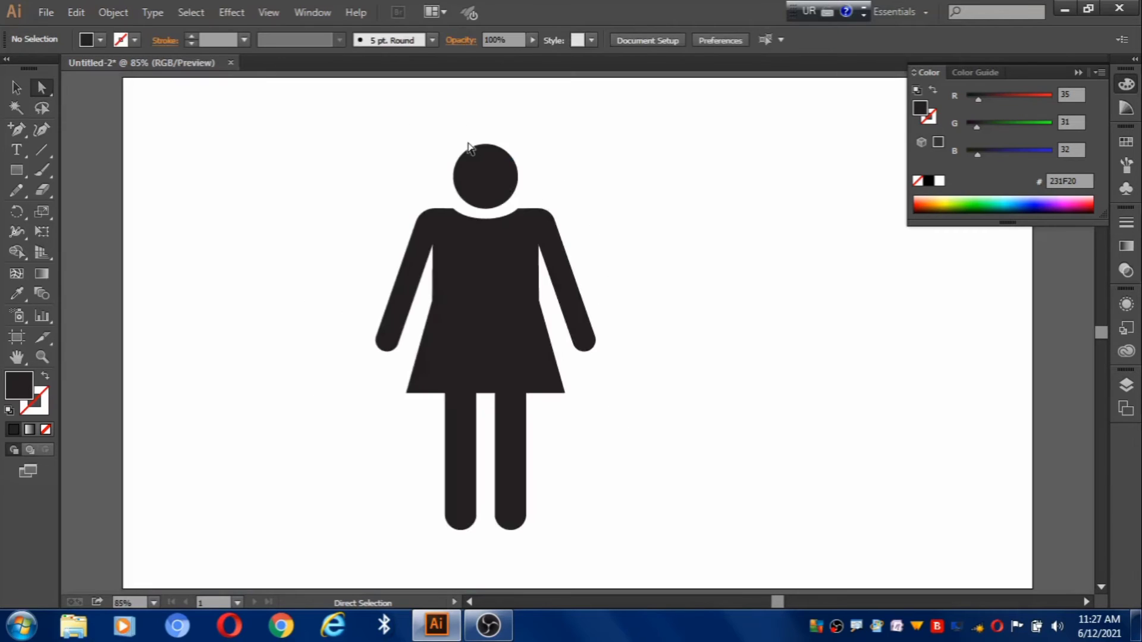
Step: Draw a small horizontal rectangle in the empty area to the left of the figure
{"action": "left_click_drag", "start_coordinate": [20, 170], "coordinate": [47, 183]}
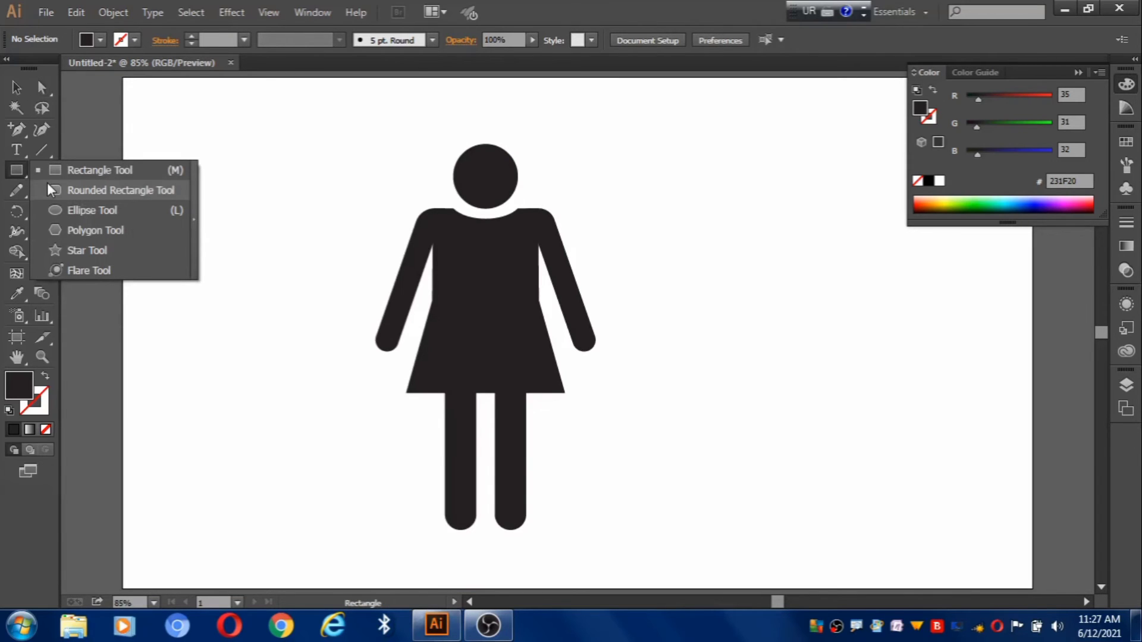
{"action": "left_click_drag", "start_coordinate": [183, 284], "coordinate": [234, 320]}
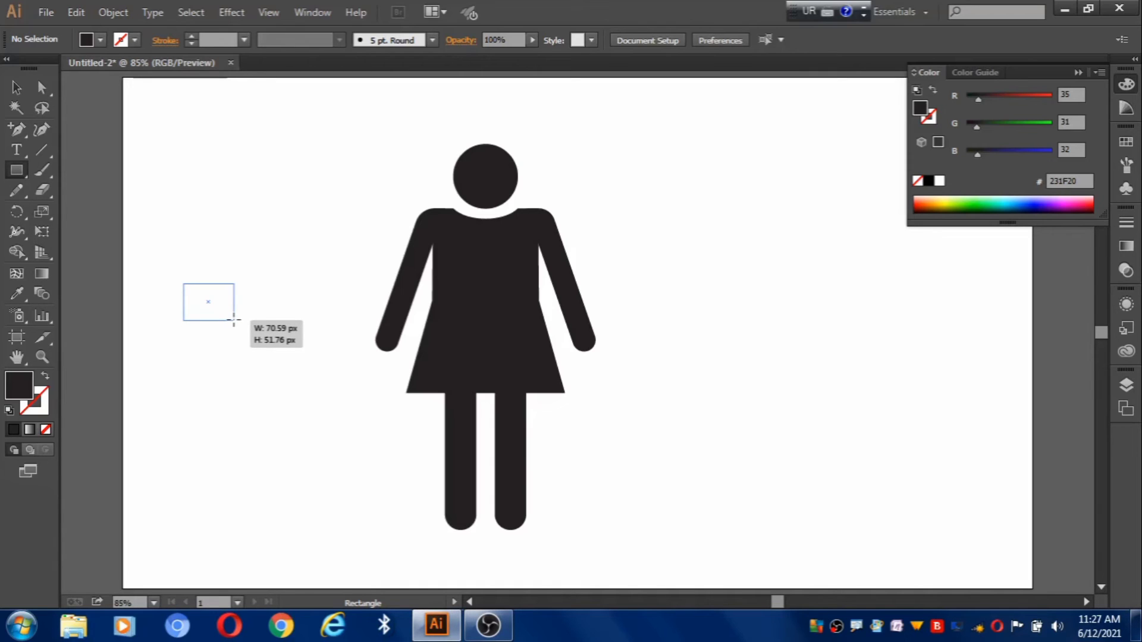
{"action": "left_click_drag", "start_coordinate": [234, 320], "coordinate": [234, 320]}
{"action": "left_click_drag", "start_coordinate": [233, 320], "coordinate": [234, 319]}
{"action": "left_click_drag", "start_coordinate": [234, 320], "coordinate": [234, 320]}
{"action": "left_click_drag", "start_coordinate": [234, 319], "coordinate": [298, 341]}
Step: Swap the rectangle's fill and stroke to make it an outline, and draw a small circle from its centre
{"action": "key", "text": "l"}
{"action": "key", "text": "shift+x"}
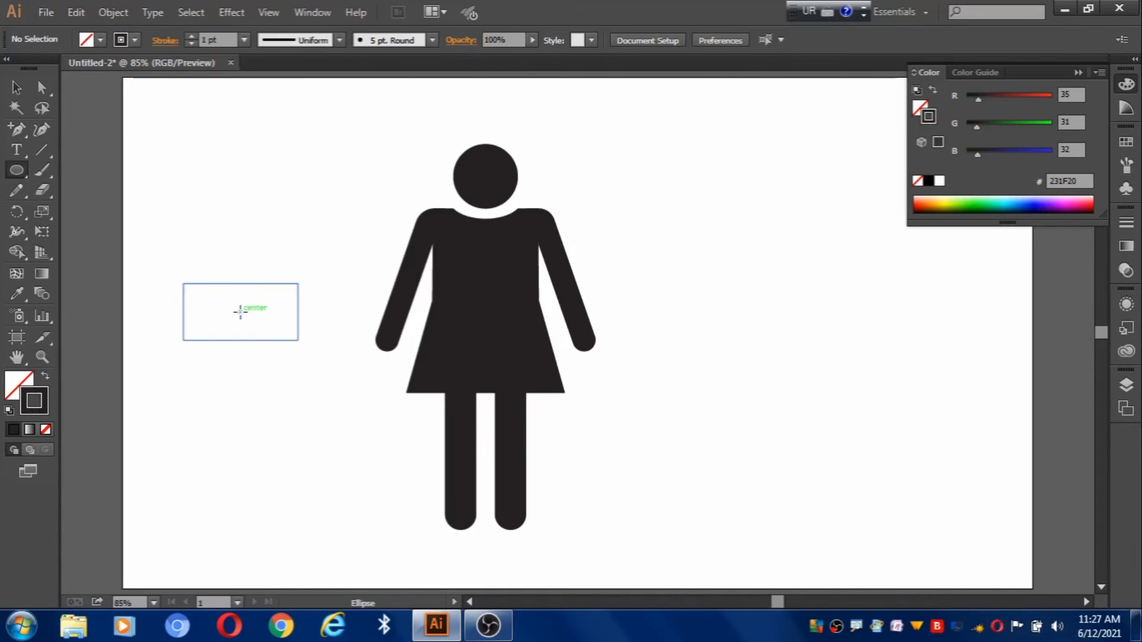
{"action": "left_click_drag", "start_coordinate": [240, 311], "coordinate": [253, 326]}
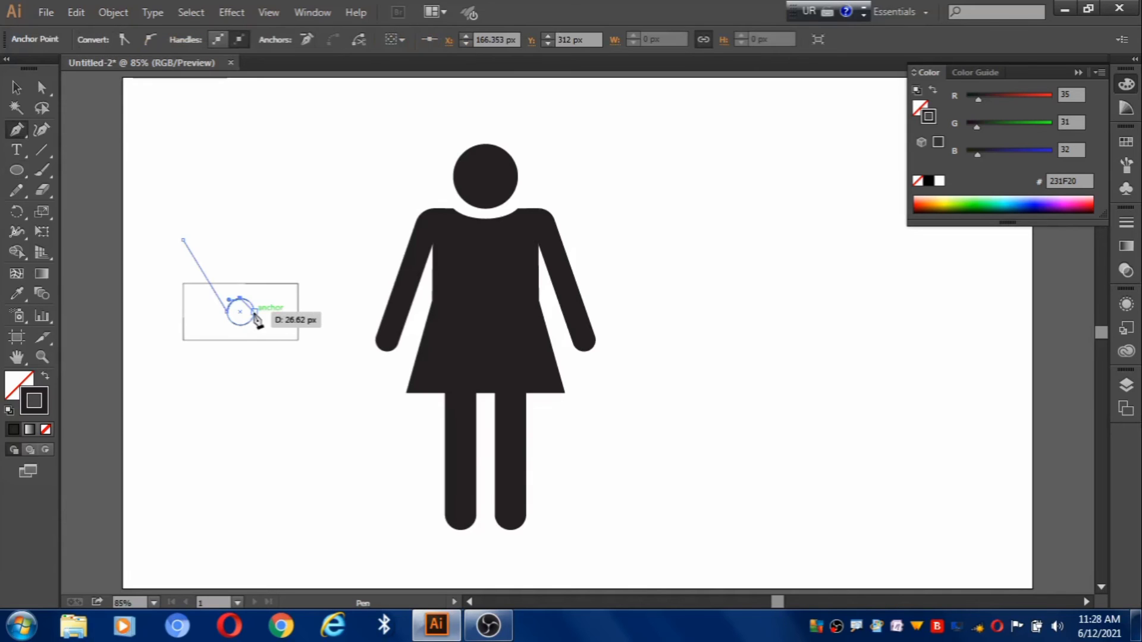
Step: Draw a closed wedge path with the Pen tool that slants to the circle, follows its upper arc and slants back above the rectangle
{"action": "left_click_drag", "start_coordinate": [254, 315], "coordinate": [255, 322]}
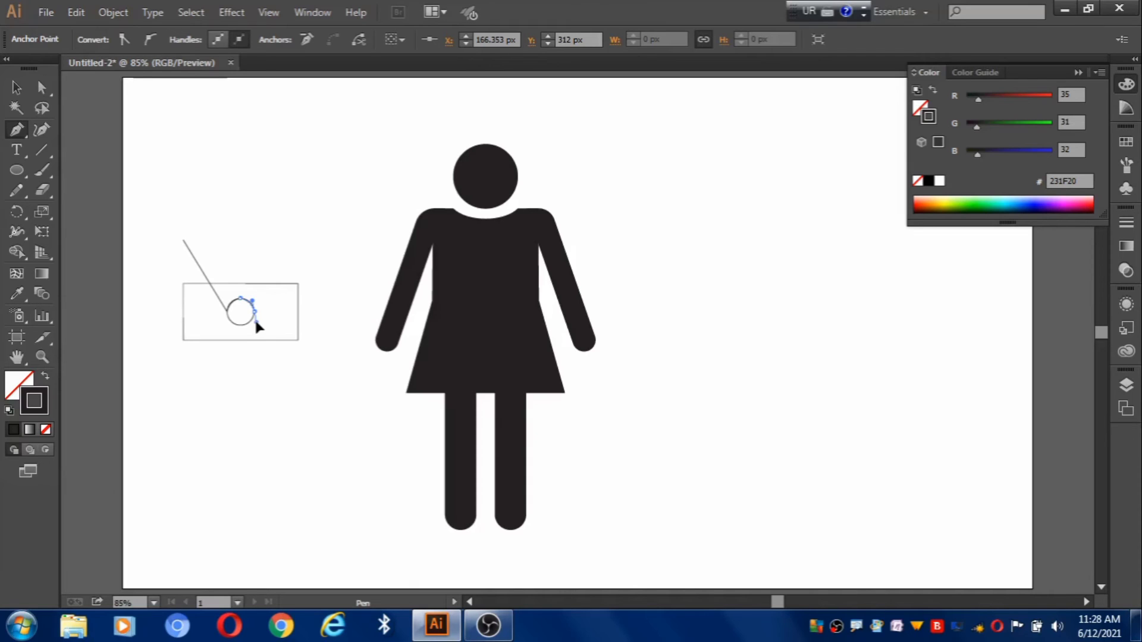
{"action": "left_click", "coordinate": [305, 250]}
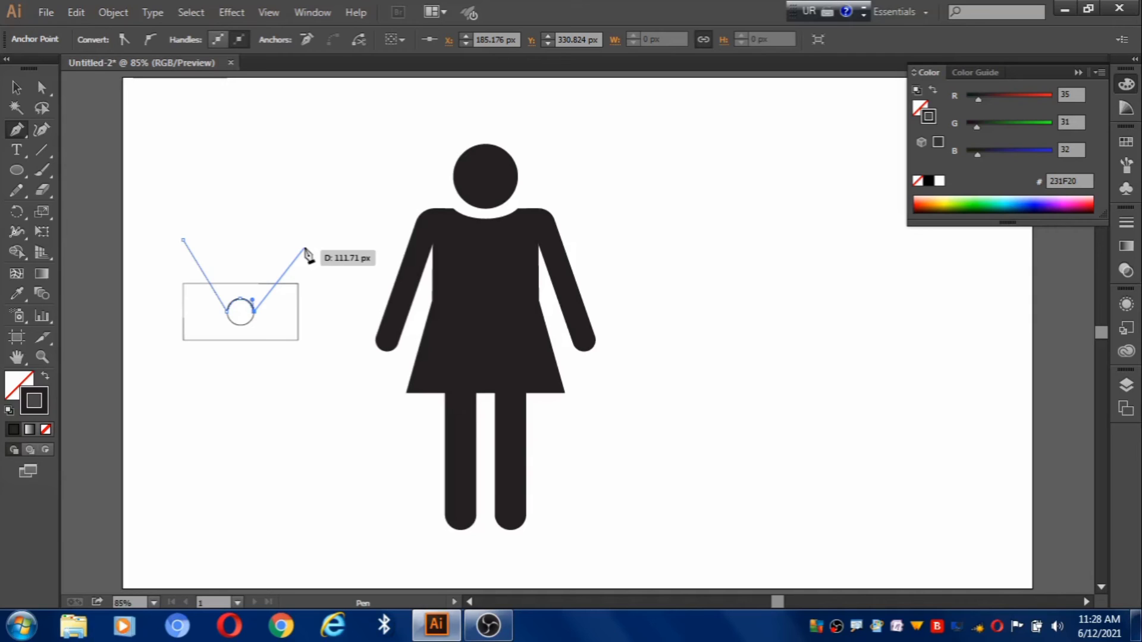
Step: Copy the wedge below the rectangle, rotate it 180° and fit it against the circle's lower half to cut the rectangle into a bow
{"action": "key", "text": "v"}
{"action": "left_click_drag", "start_coordinate": [305, 253], "coordinate": [257, 401]}
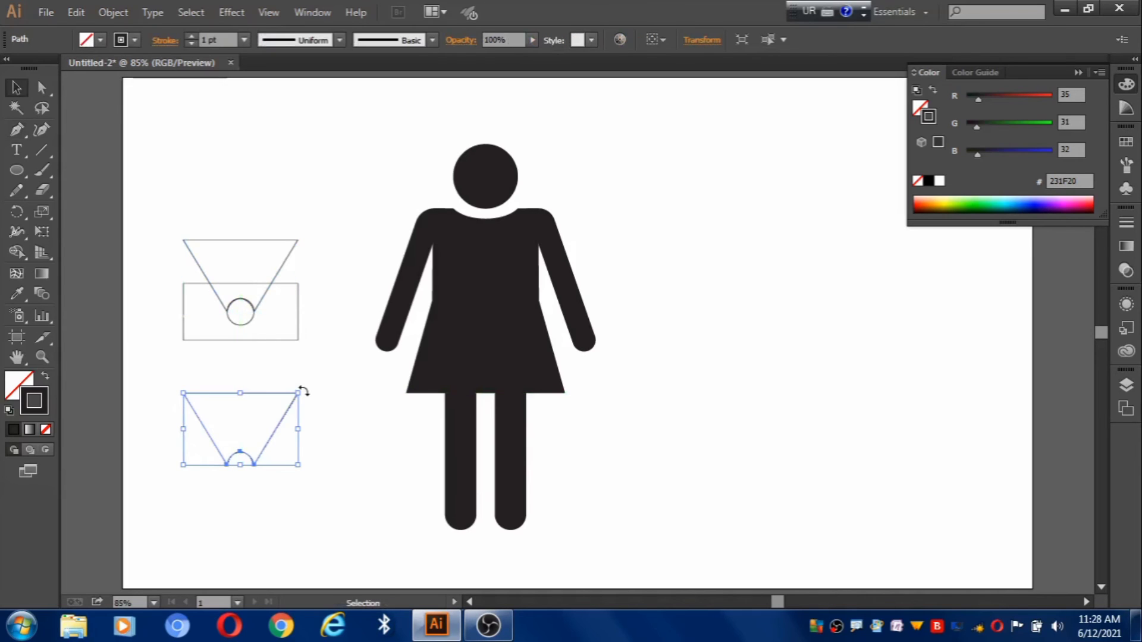
{"action": "left_click_drag", "start_coordinate": [303, 391], "coordinate": [171, 475]}
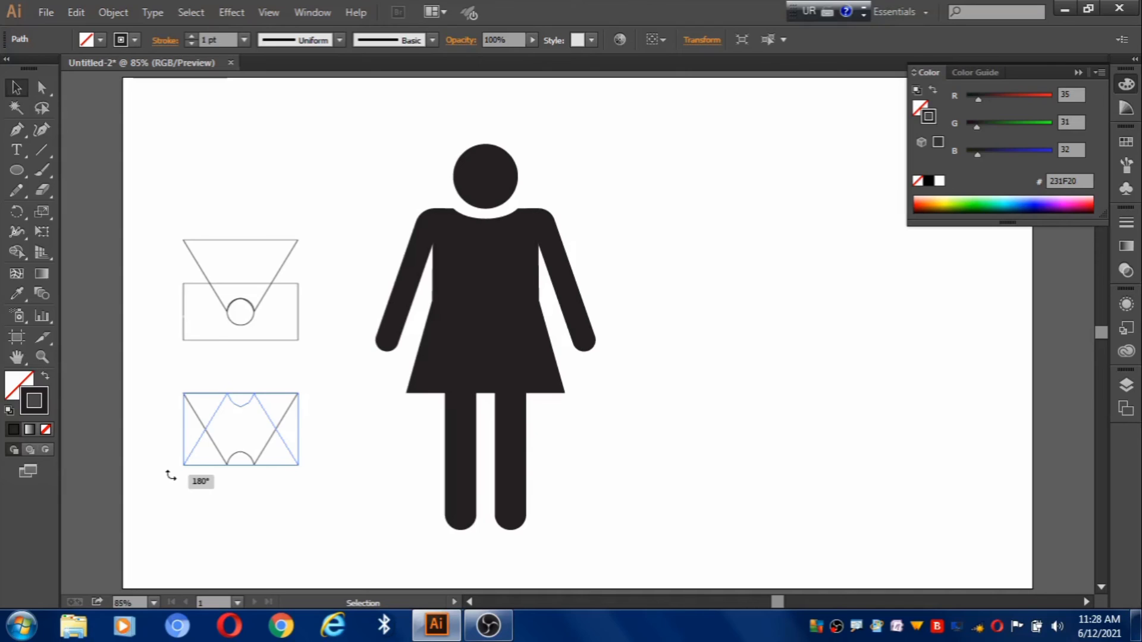
{"action": "left_click_drag", "start_coordinate": [214, 420], "coordinate": [214, 338]}
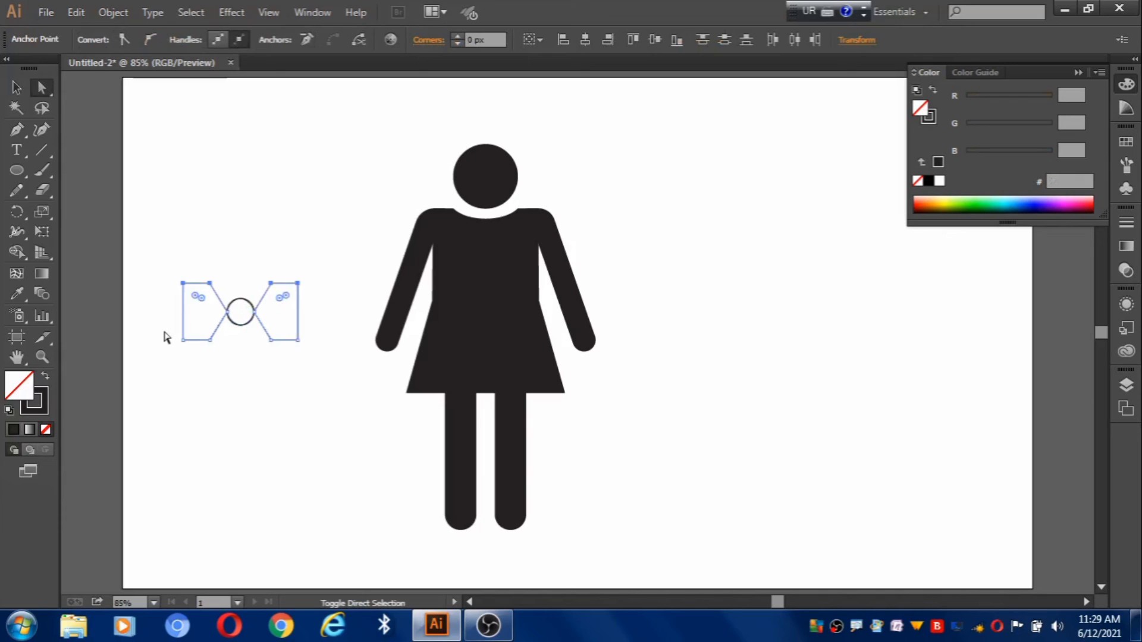
Step: Round the outer corners of both bow wings by about 14 px, and change the whole bow from outline to solid fill
{"action": "left_click_drag", "start_coordinate": [165, 333], "coordinate": [316, 356]}
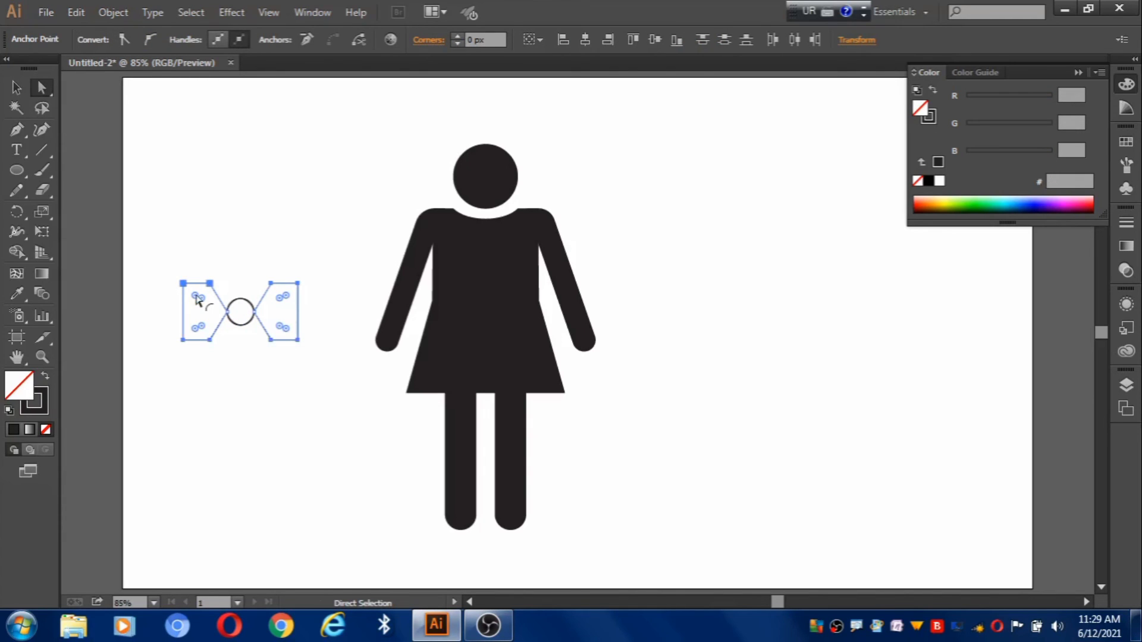
{"action": "left_click_drag", "start_coordinate": [196, 297], "coordinate": [193, 295]}
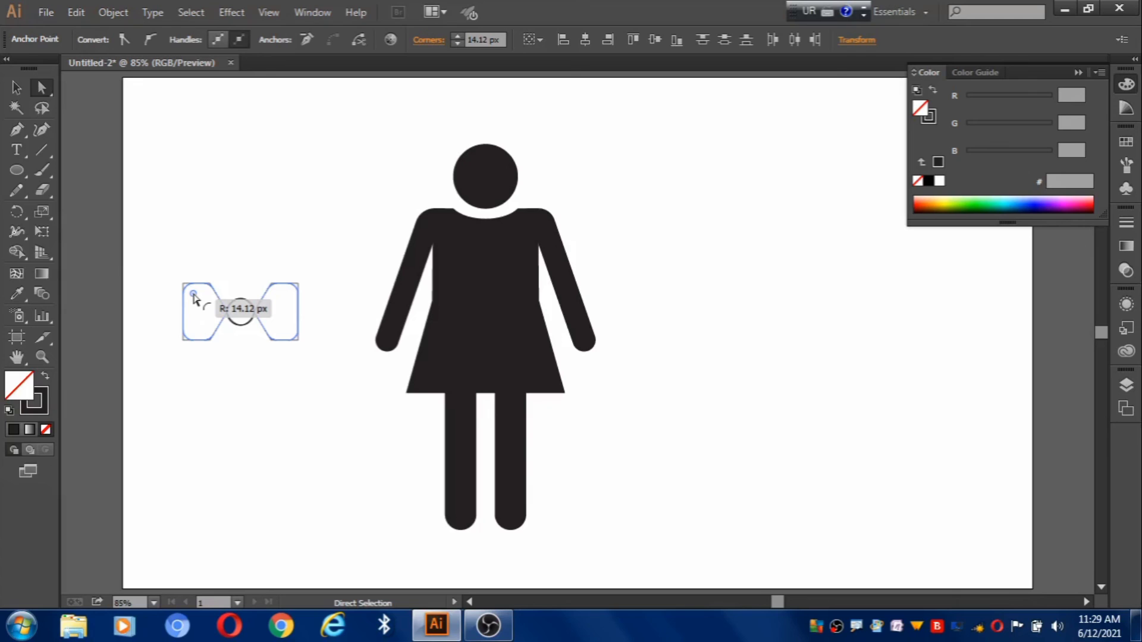
{"action": "key", "text": "v"}
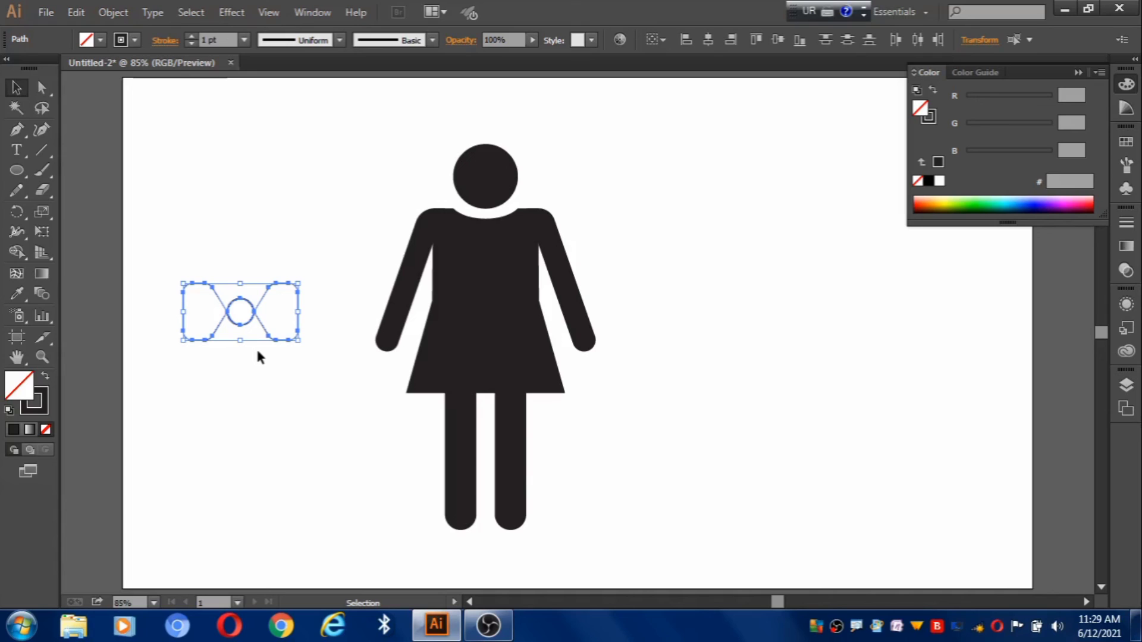
{"action": "key", "text": "shift+x"}
Step: Scale the bow down and place it on the top centre of the head
{"action": "left_click_drag", "start_coordinate": [242, 317], "coordinate": [486, 140]}
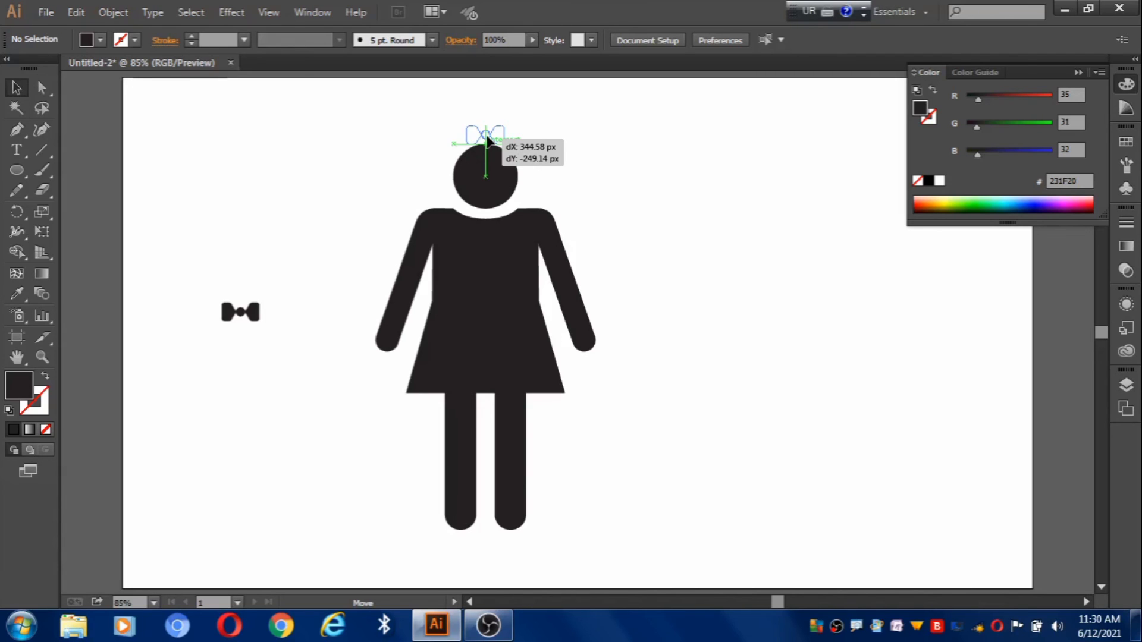
{"action": "left_click_drag", "start_coordinate": [487, 138], "coordinate": [486, 137]}
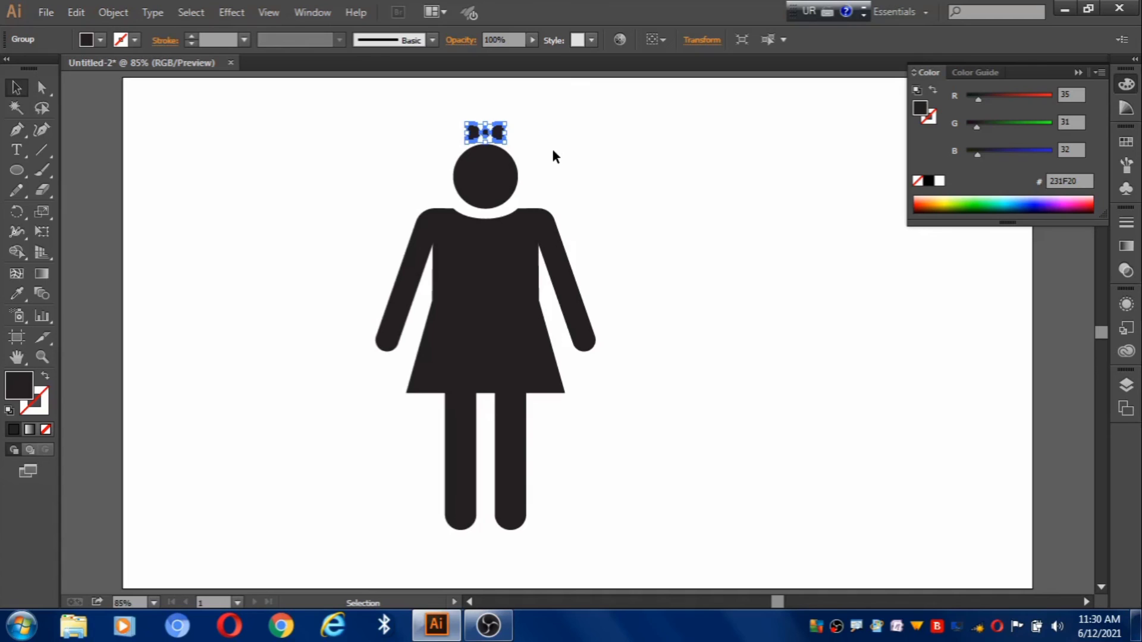
{"action": "left_click", "coordinate": [553, 151]}
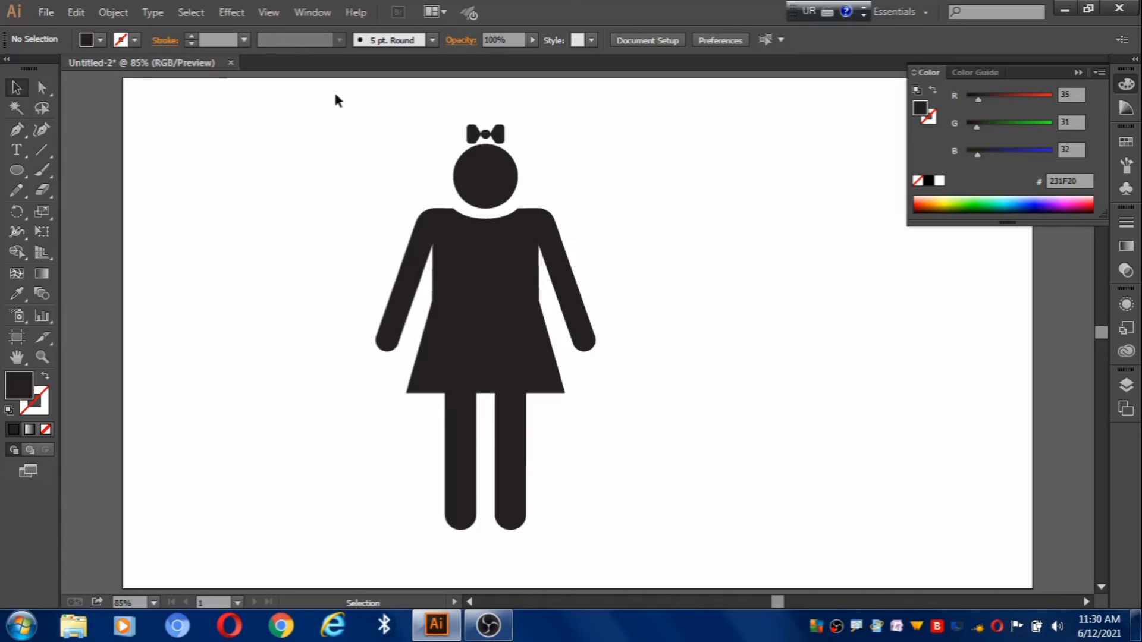
Step: Select all parts of the figure together with the bow
{"action": "key", "text": "ctrl+a"}
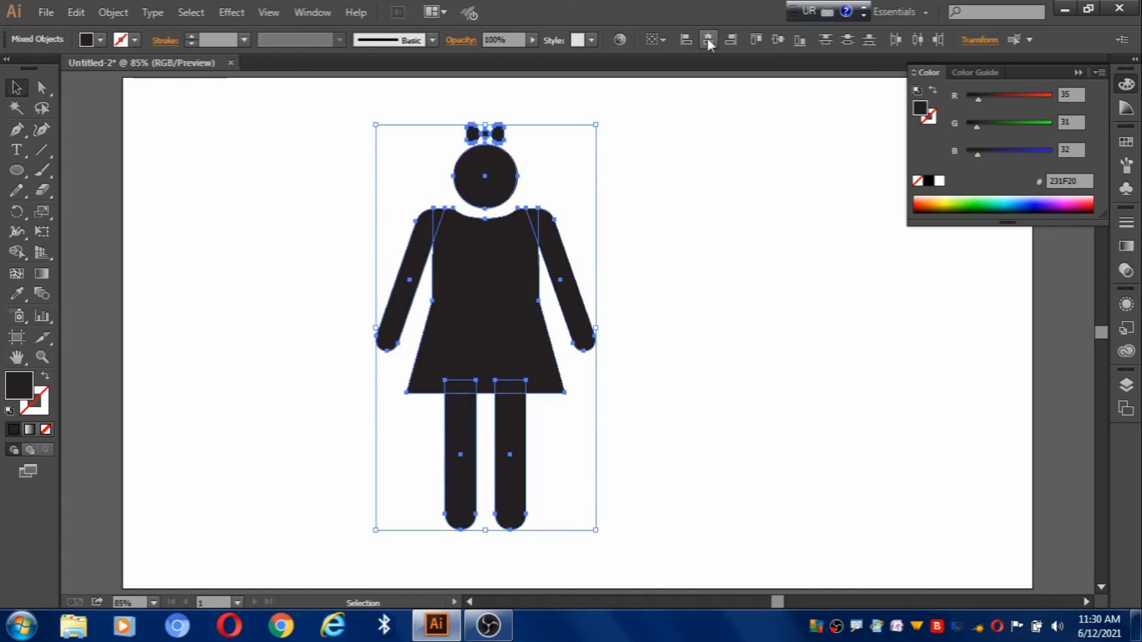